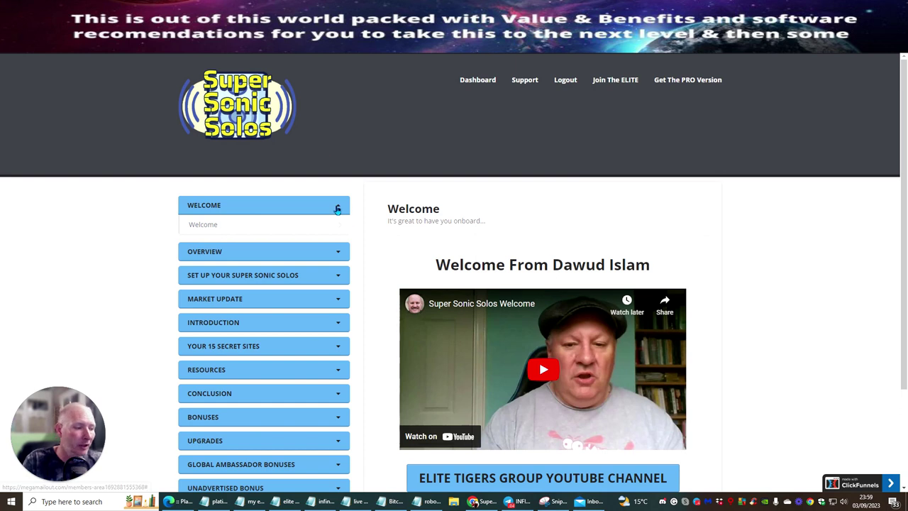
Open the "Set Up Your 3 x Super Sonic Solos" lesson in the course's Super Sonic Solos setup section.
scroll(763, 141, "down", 1)
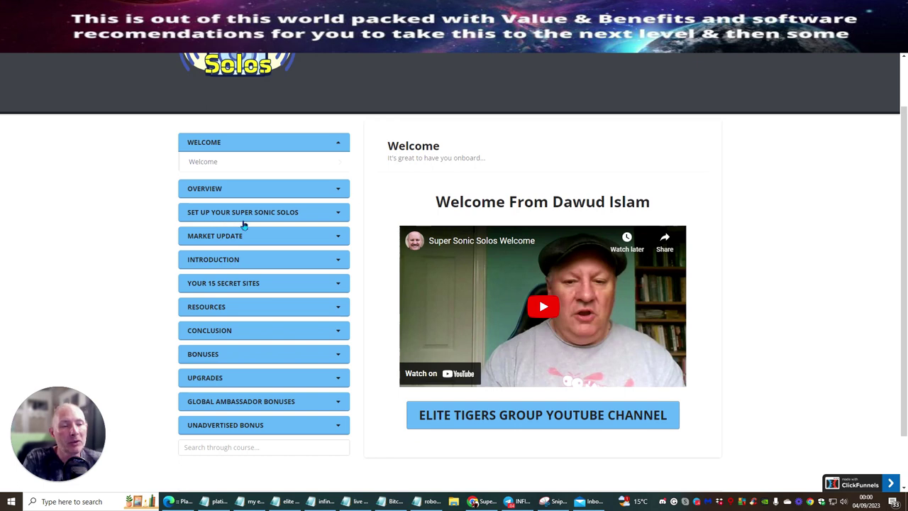
left_click(266, 214)
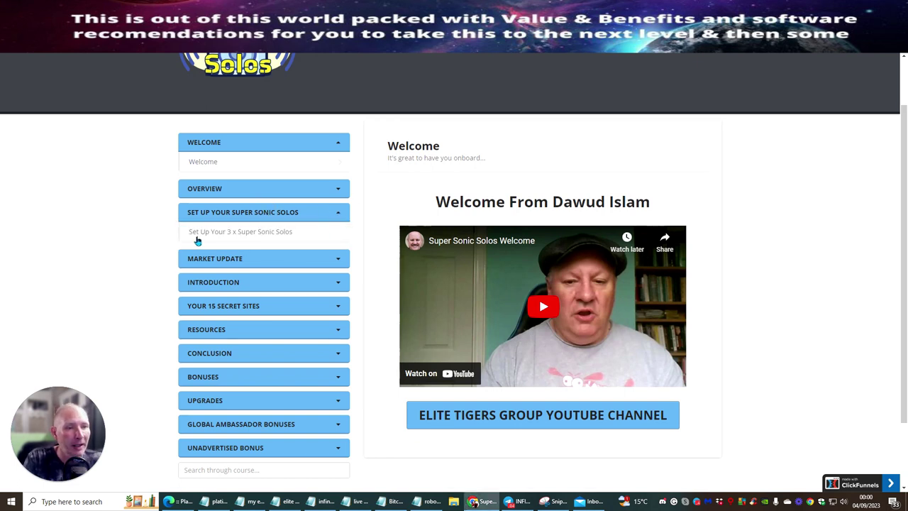
left_click(261, 233)
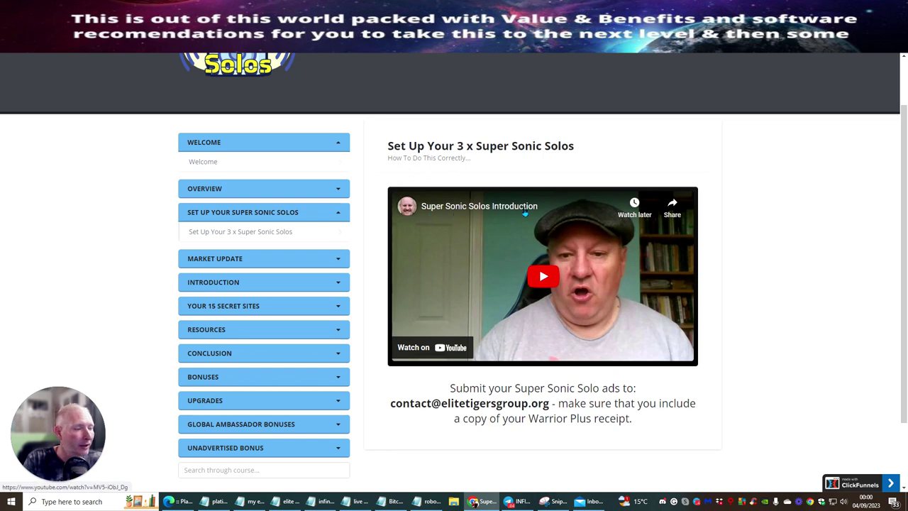
Copy the contact e-mail address for submitting solo ads from the text below the lesson video.
scroll(760, 206, "down", 2)
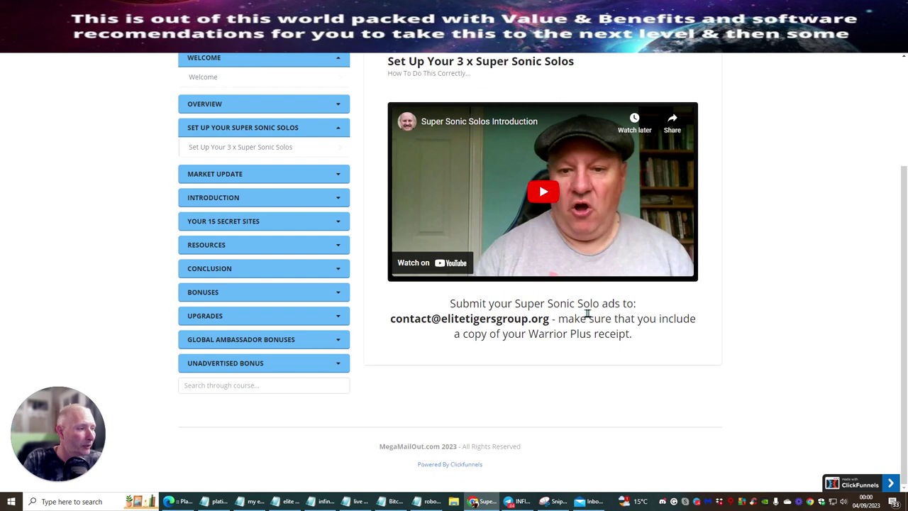
left_click_drag(390, 317, 550, 319)
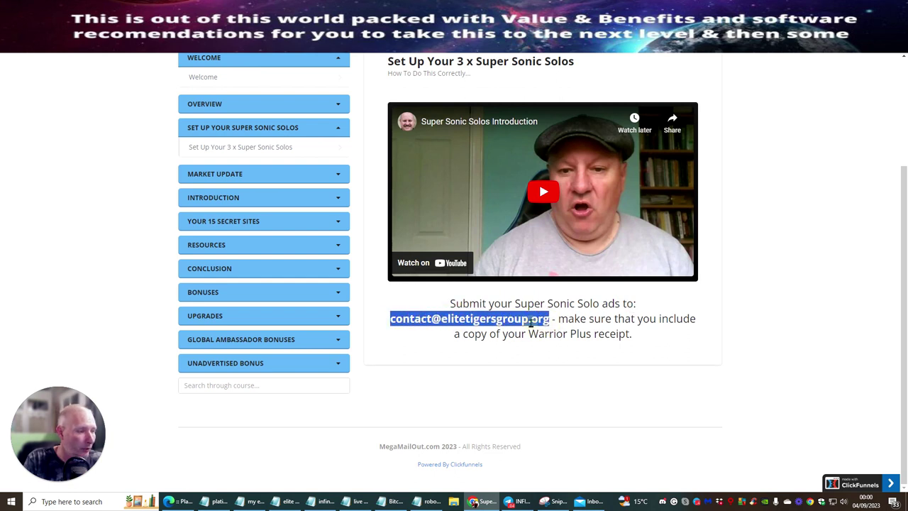
right_click(538, 331)
left_click(537, 330)
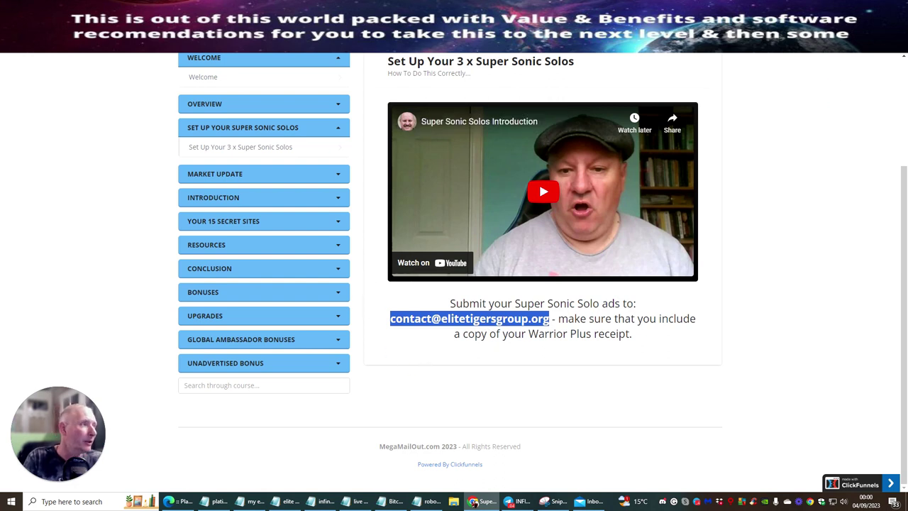
Switch to Yahoo Mail and start a new message with the copied contact e-mail address as recipient.
left_click(614, 62)
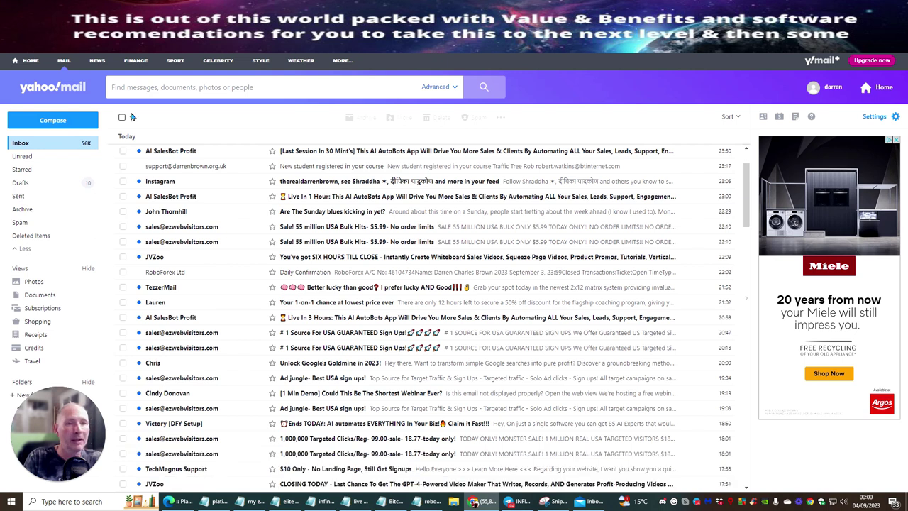
left_click(44, 119)
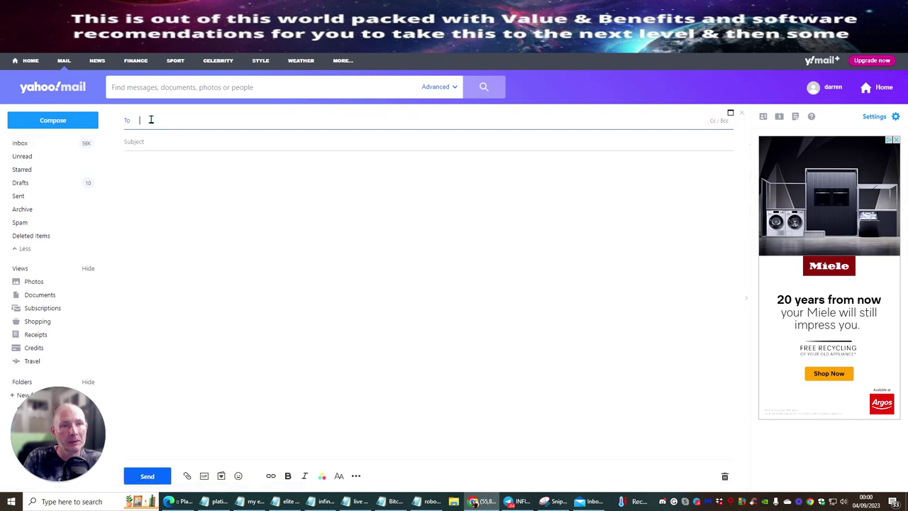
right_click(151, 120)
left_click(161, 193)
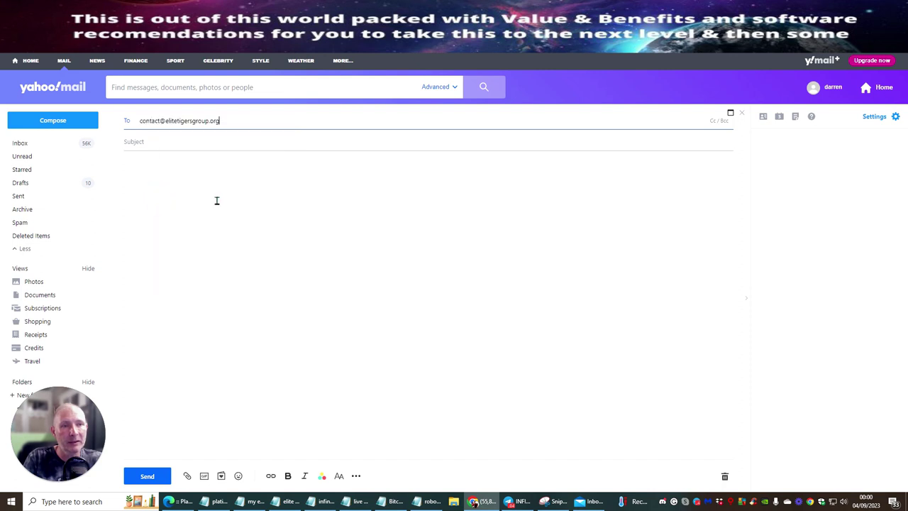
Enter "please find links for super sonic solo" as the message subject.
left_click(153, 142)
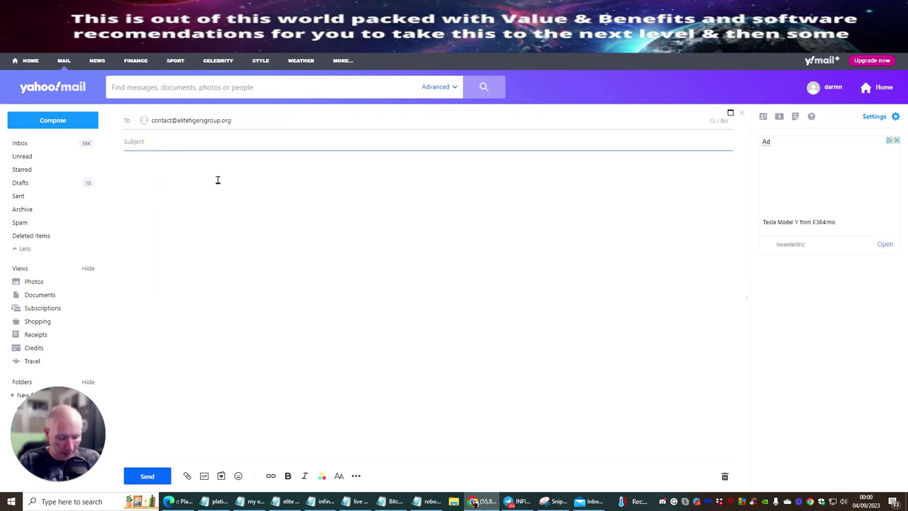
type("p")
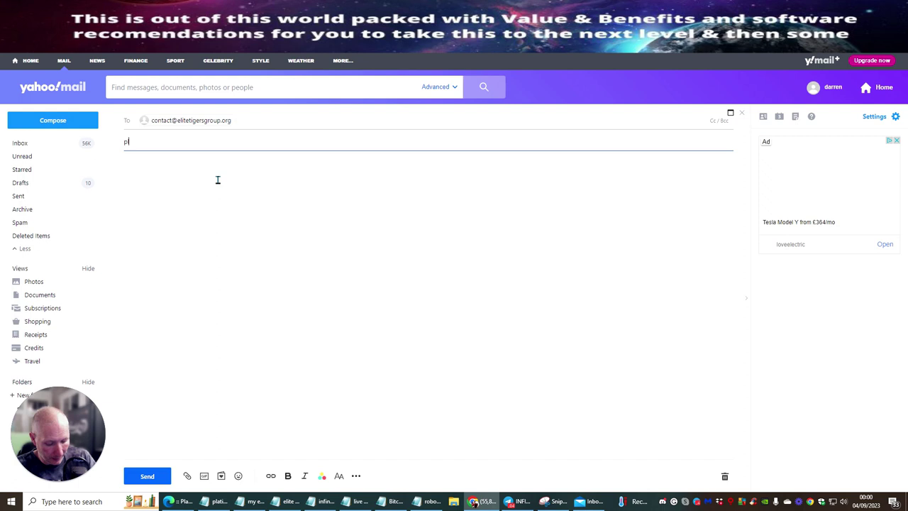
type("lease find links for super sonic solo")
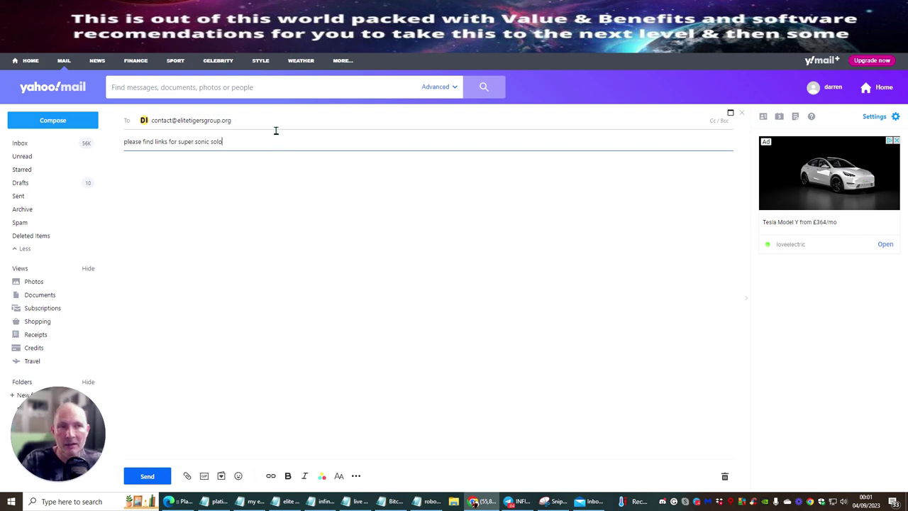
Write the message body "please find my purchase receipts attached for super sonic solos, summer traffic 2.0 as well".
left_click(203, 174)
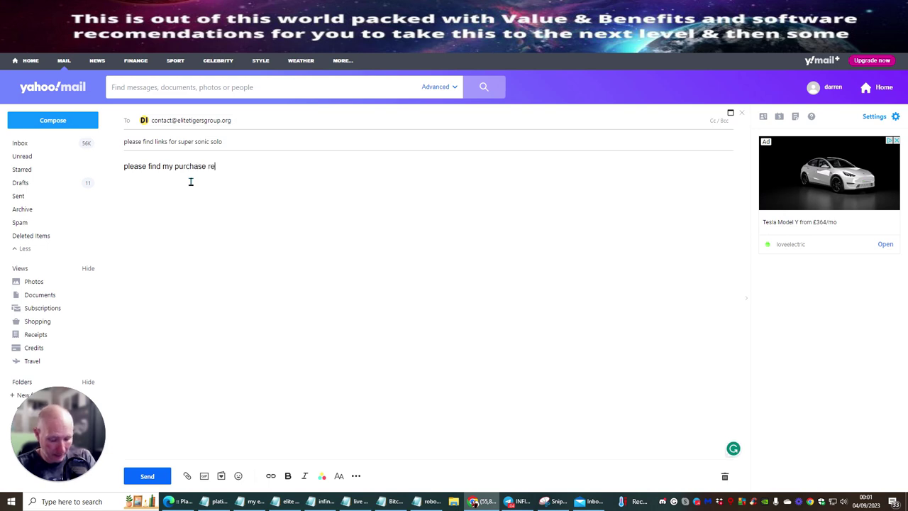
type("pts attached for summer t")
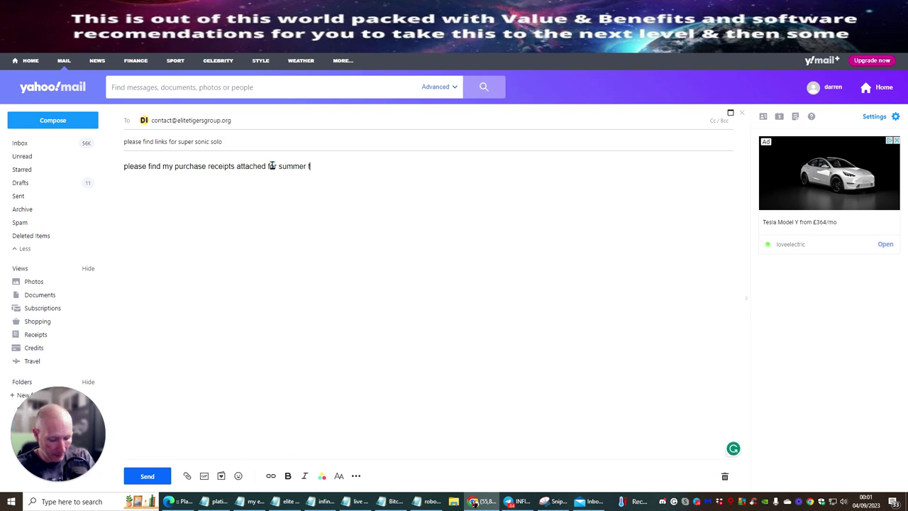
type("raffic 2.0 as well")
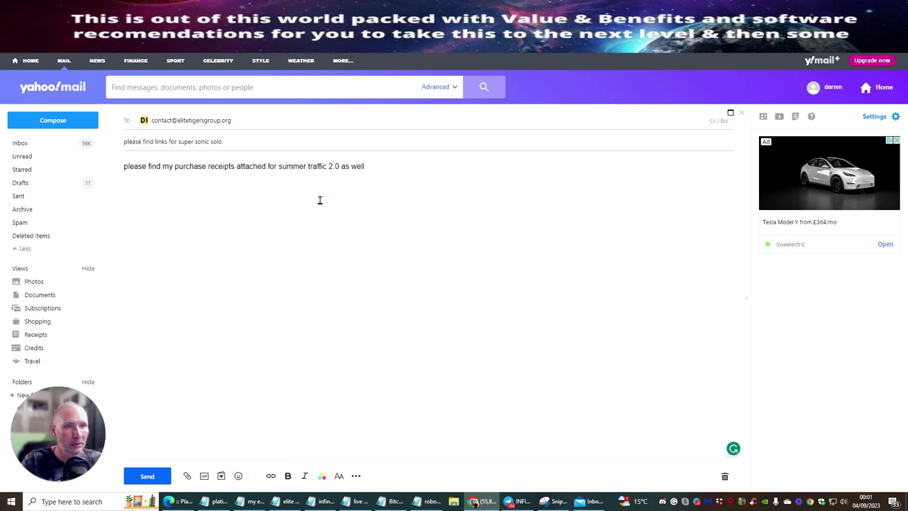
type("super so")
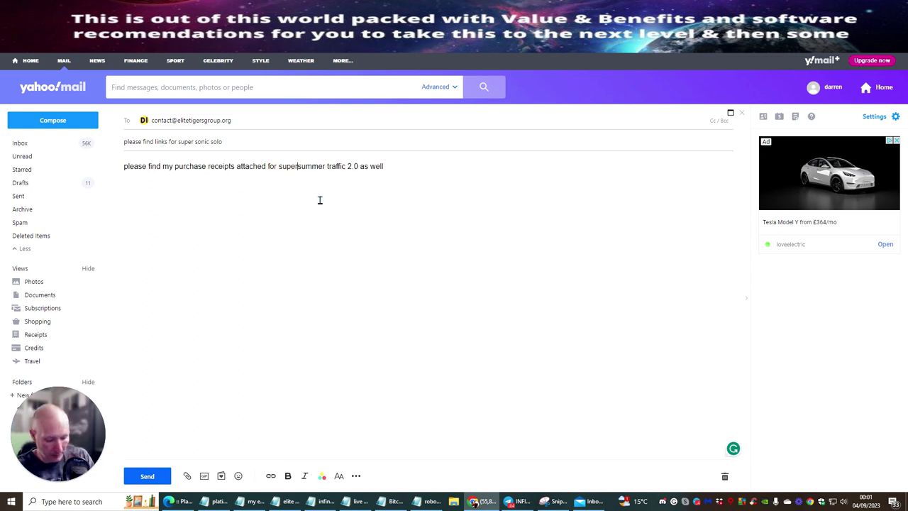
type("nic ")
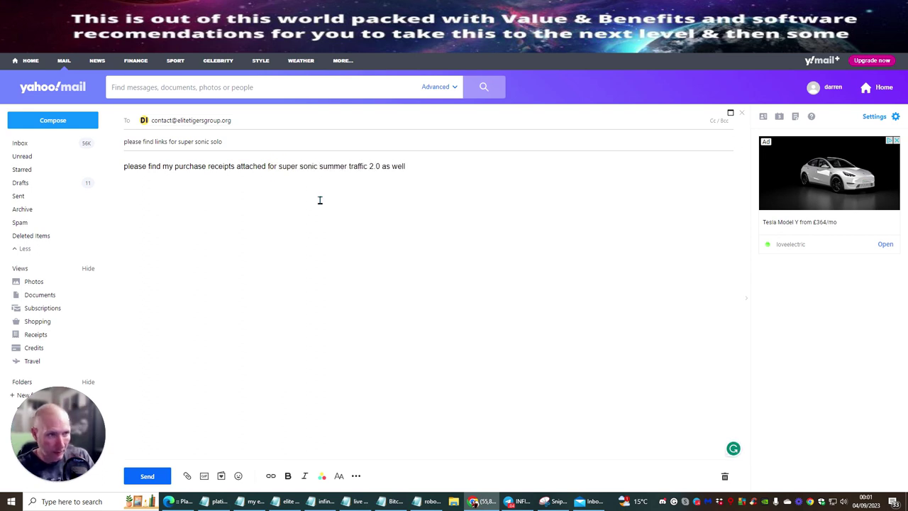
type("solos")
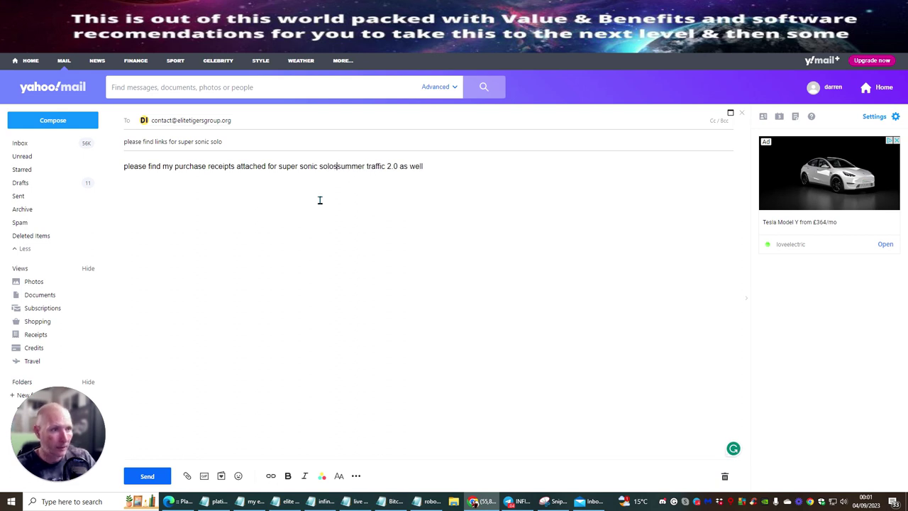
type(",")
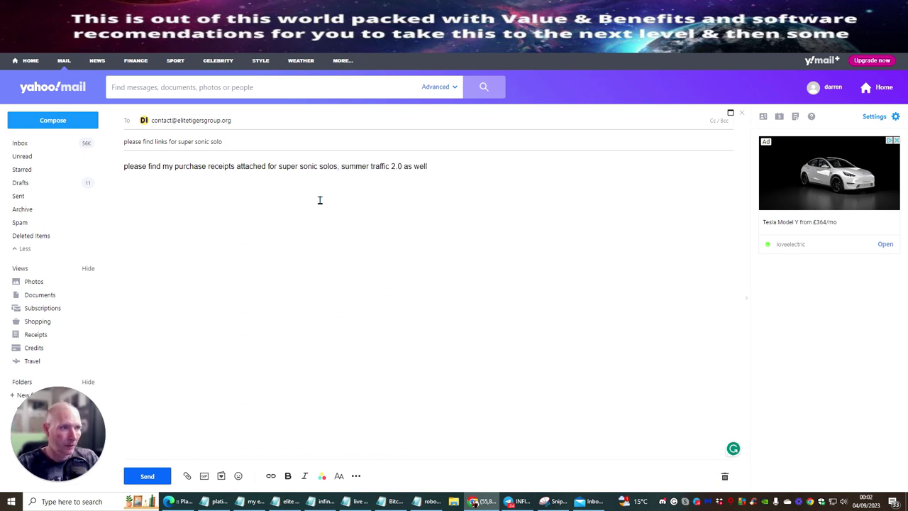
left_click(443, 165)
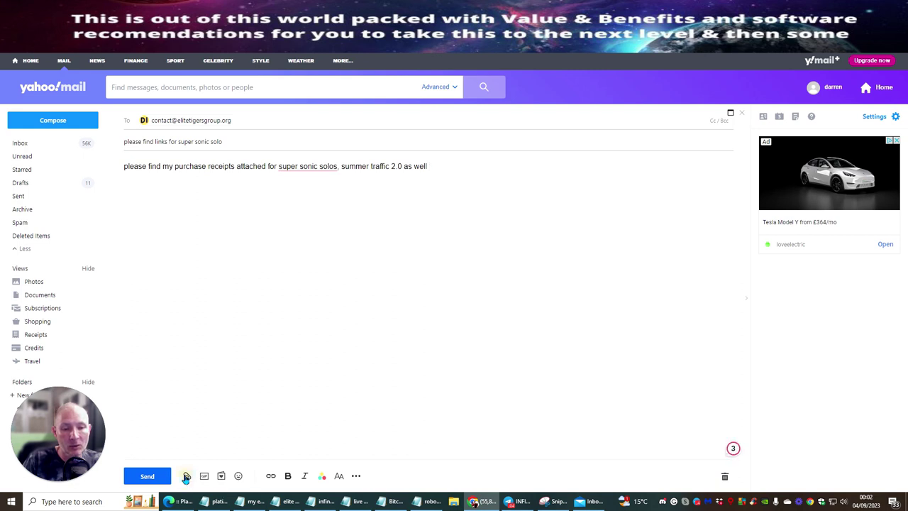
Start attaching files from the computer to the message, and briefly show the Snipping Tool for capturing receipts.
left_click(187, 476)
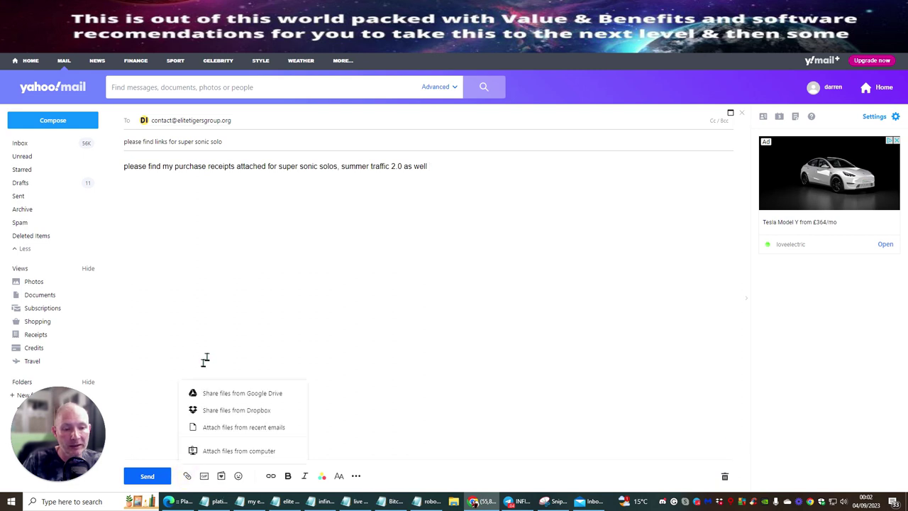
left_click(226, 452)
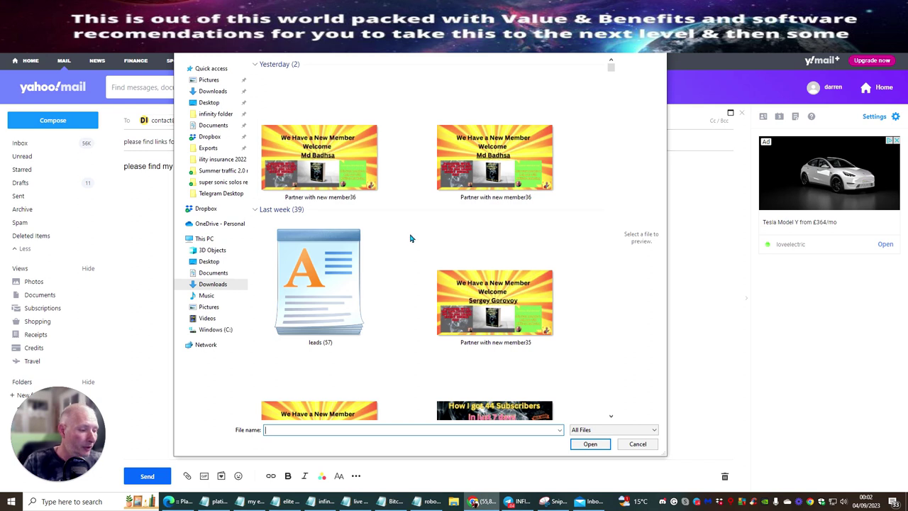
left_click(554, 501)
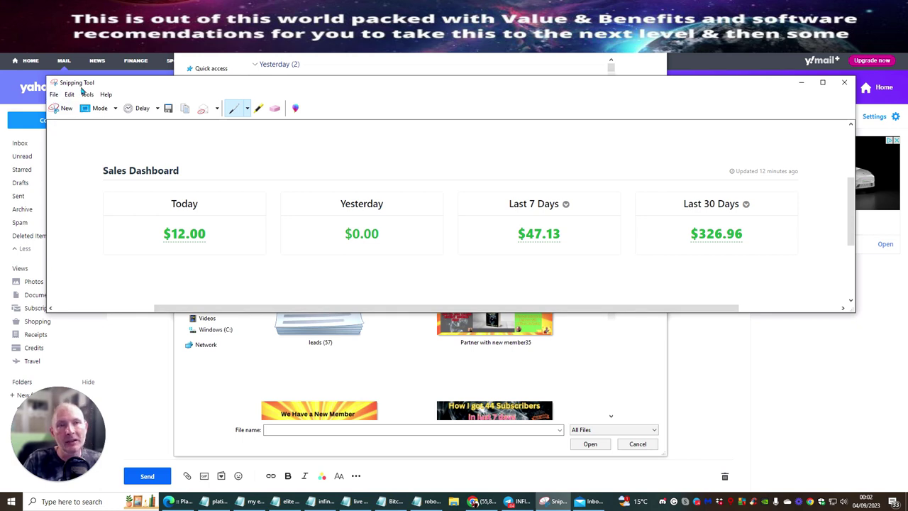
left_click(804, 86)
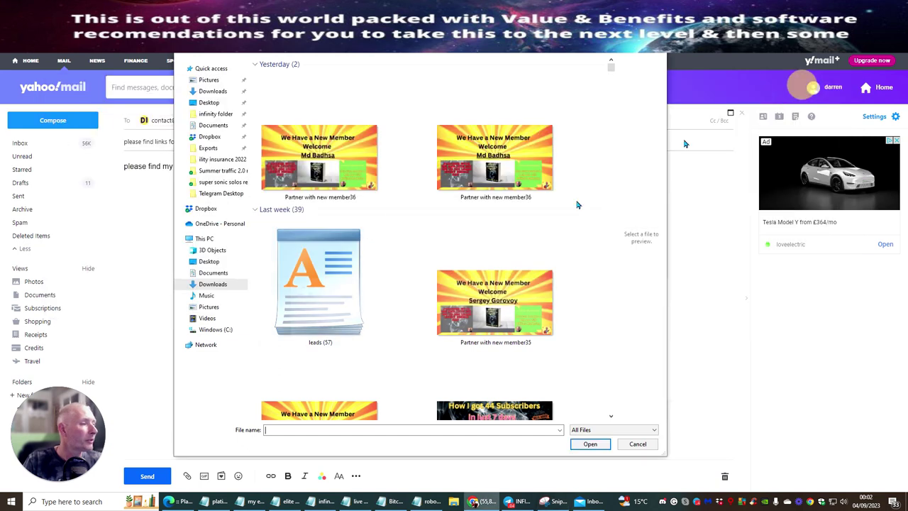
Look through the images in the Downloads folder for purchase receipts that can be attached to the message.
scroll(323, 167, "down", 5)
scroll(324, 167, "down", 15)
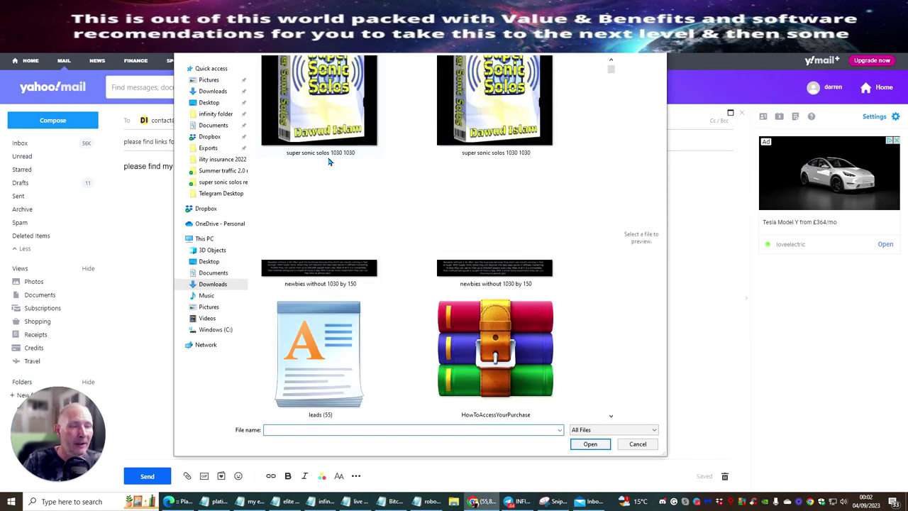
scroll(328, 161, "down", 10)
scroll(331, 161, "down", 10)
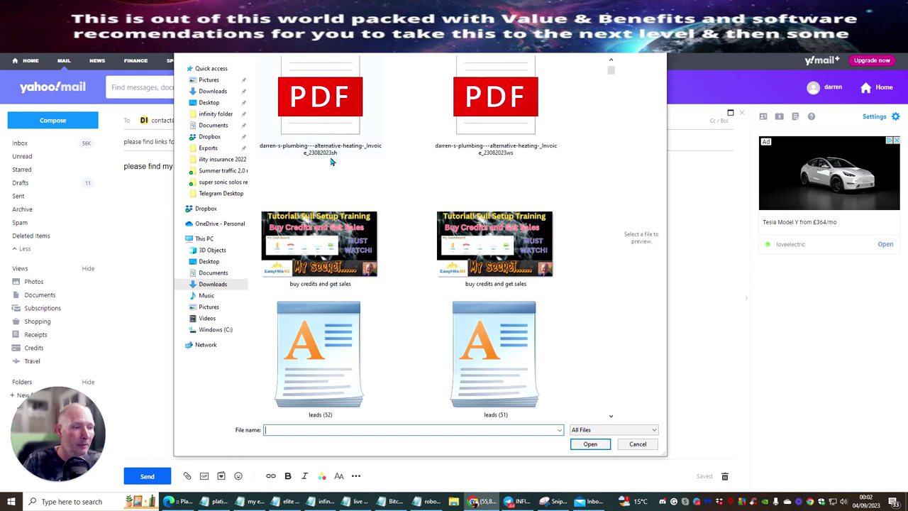
scroll(331, 162, "down", 5)
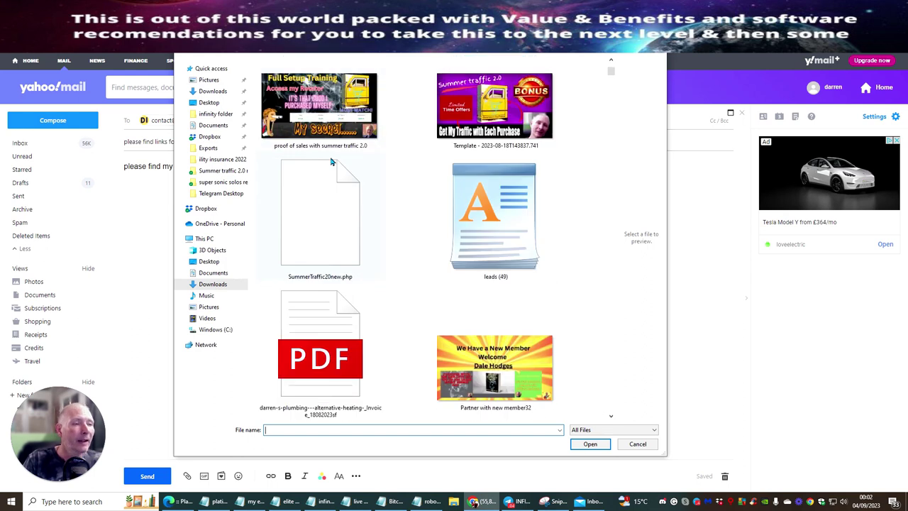
scroll(330, 162, "down", 10)
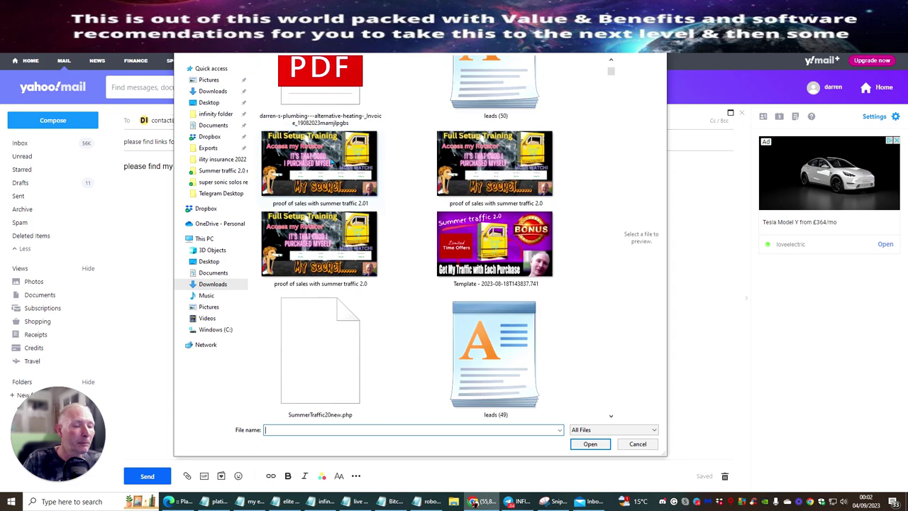
scroll(330, 162, "down", 10)
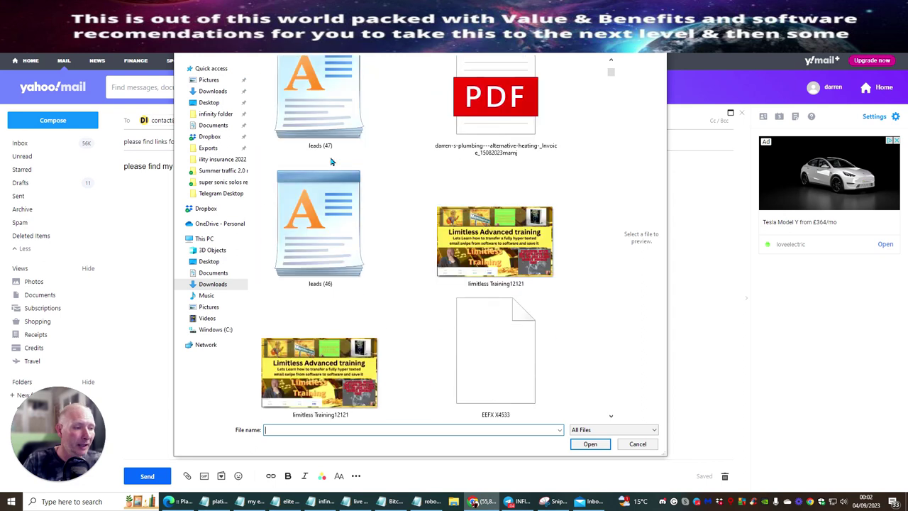
scroll(330, 162, "down", 10)
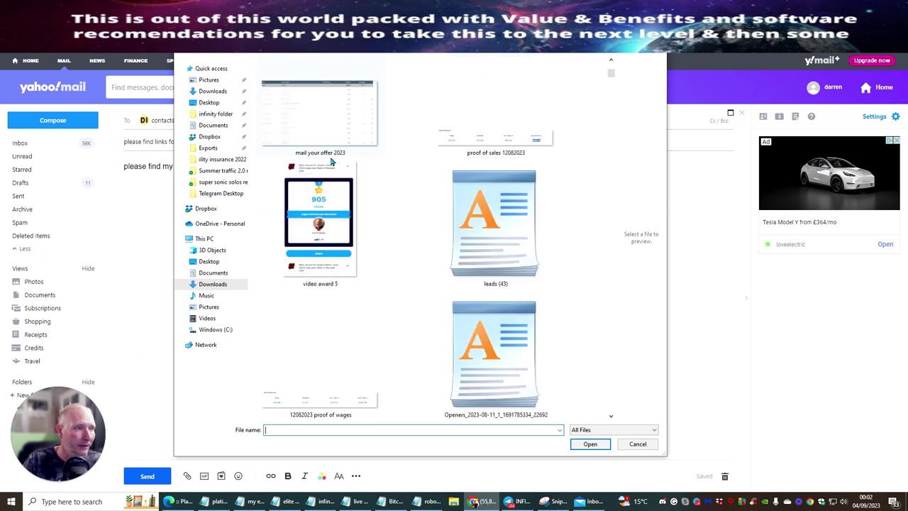
scroll(330, 162, "down", 3)
scroll(331, 162, "down", 10)
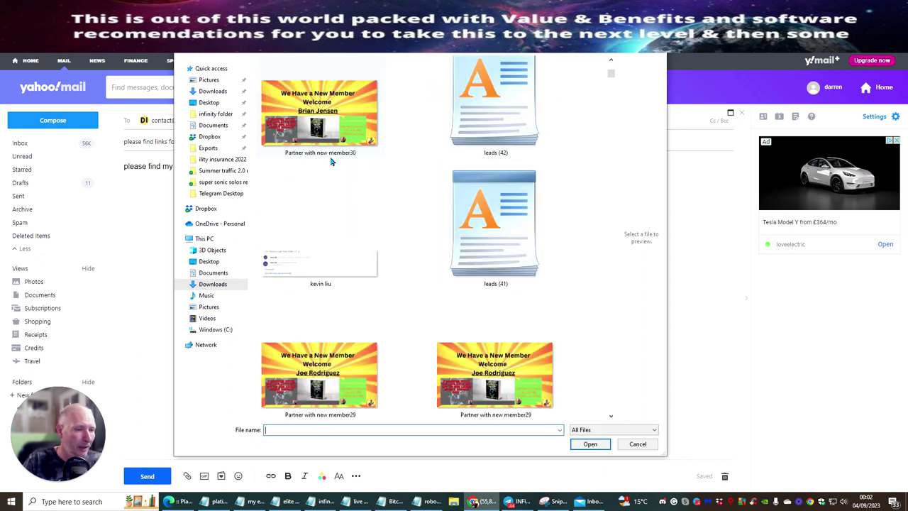
scroll(330, 161, "down", 10)
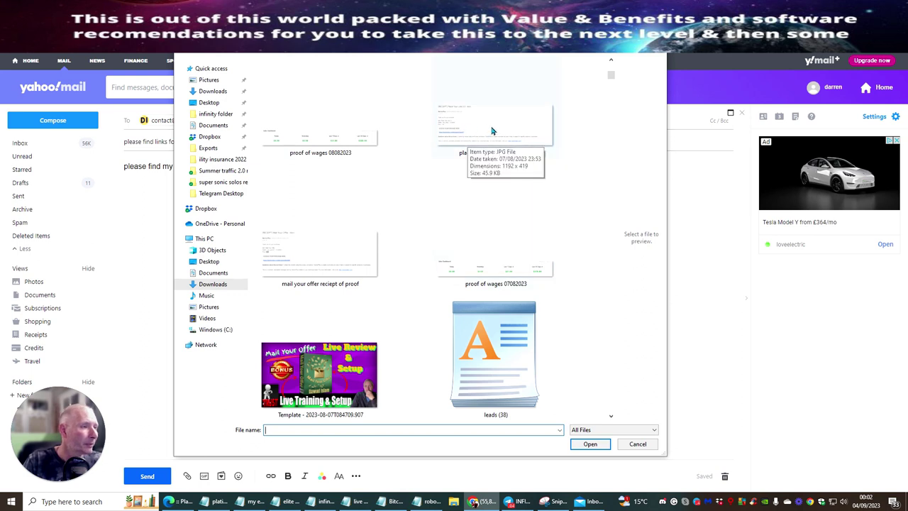
scroll(420, 167, "down", 6)
scroll(417, 161, "up", 10)
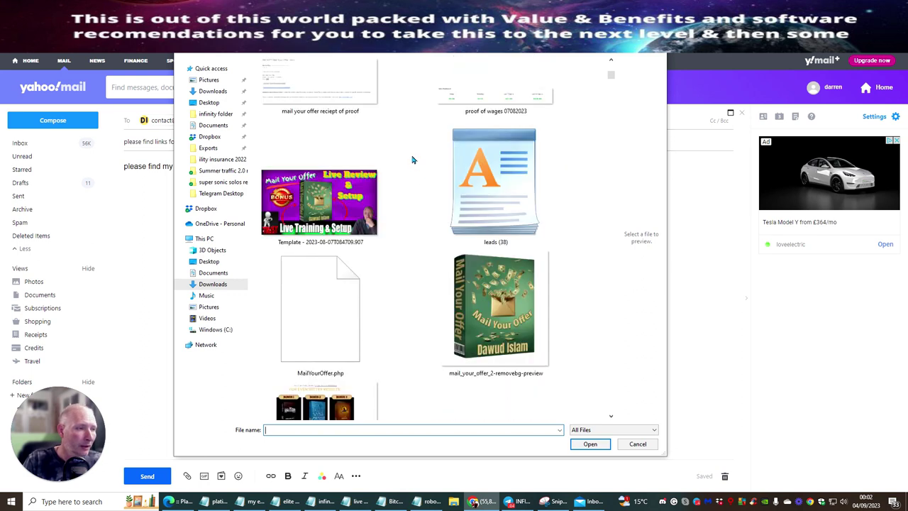
scroll(403, 160, "up", 15)
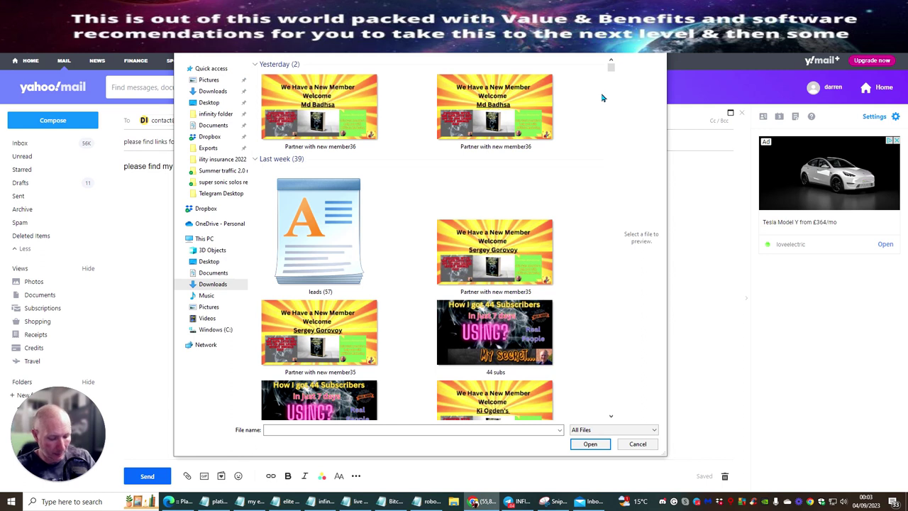
left_click(613, 39)
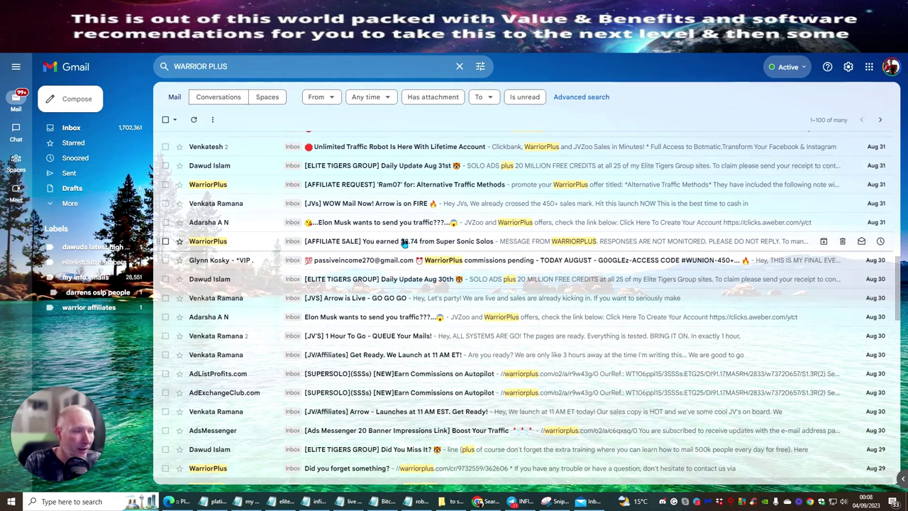
Open the WarriorPlus receipt e-mail for Super Sonic Solos and capture the receipt area with the Snipping Tool.
scroll(368, 344, "down", 5)
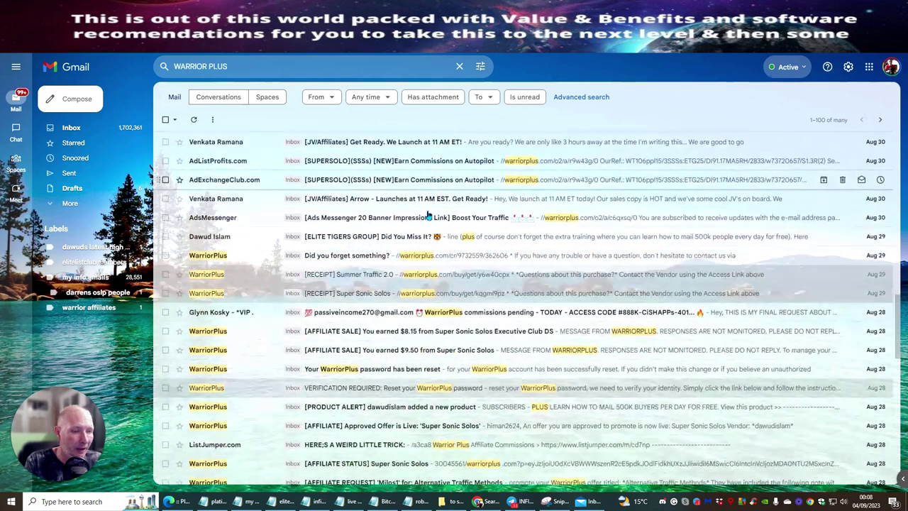
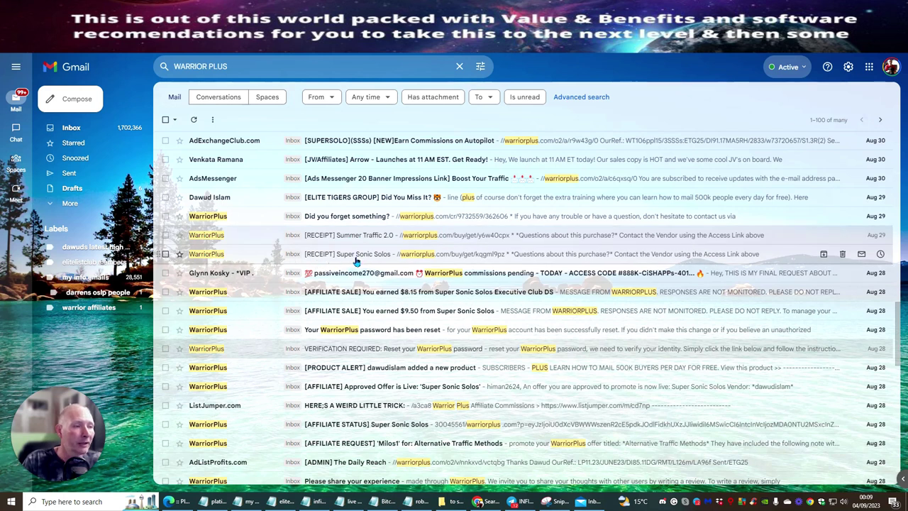
left_click(322, 254)
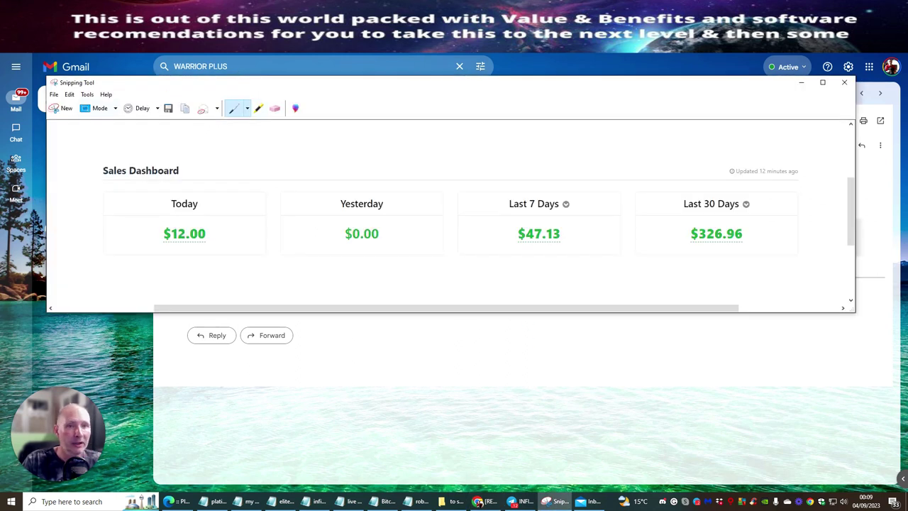
left_click(61, 108)
left_click_drag(157, 108, 733, 312)
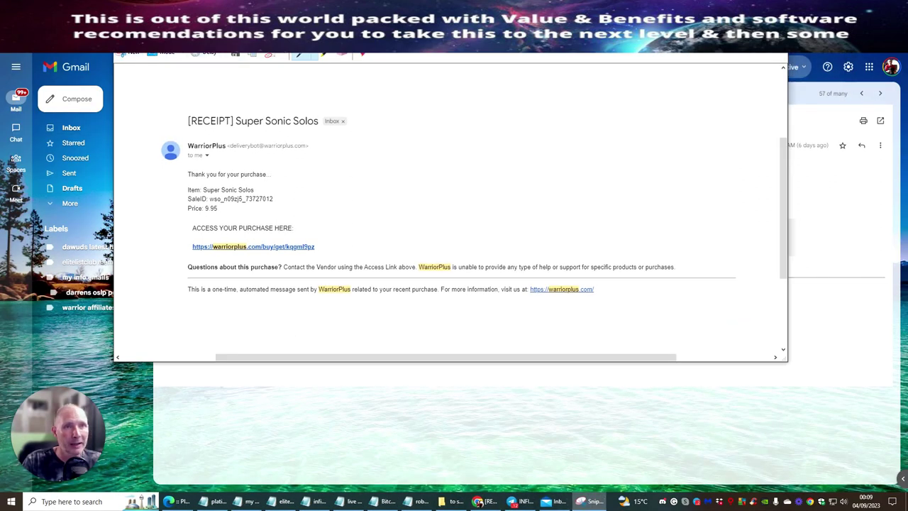
Save the Super Sonic Solos receipt capture to the Desktop as JPEG file "super sonic 101" and put the Snipping Tool away.
left_click(127, 45)
left_click(132, 63)
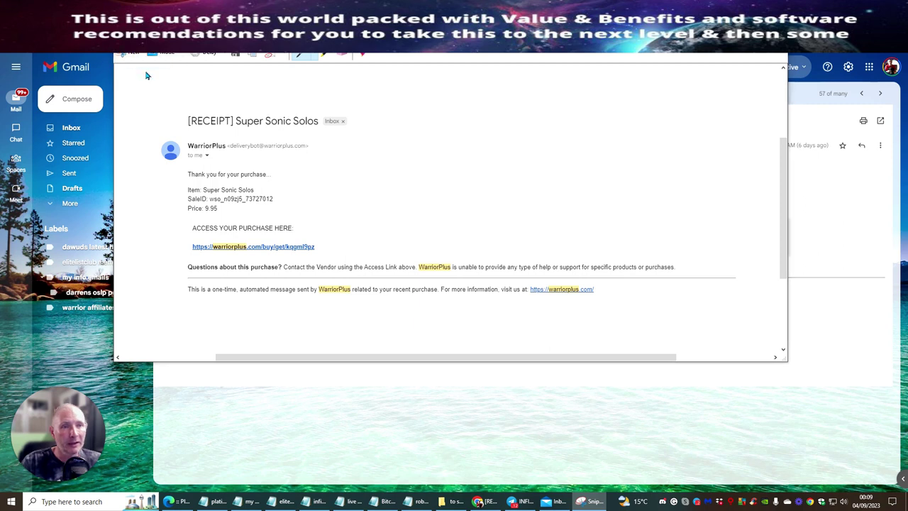
type("super sonic 1")
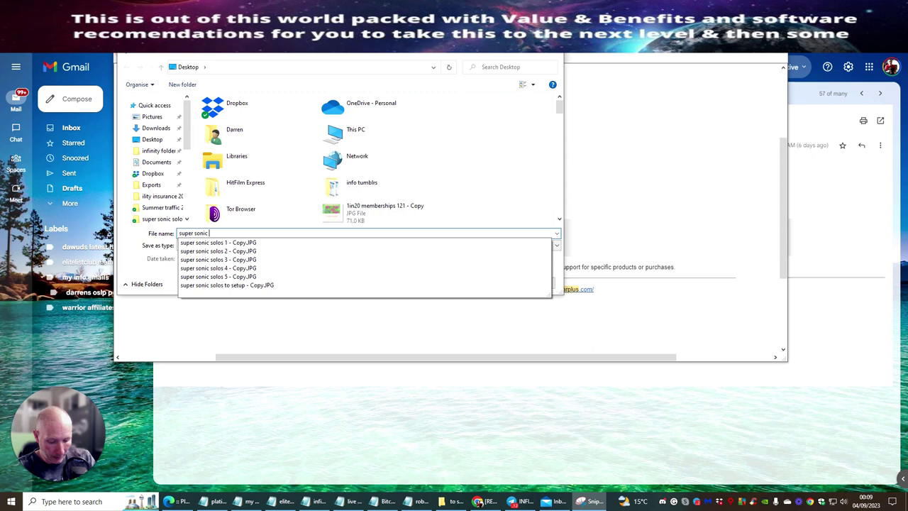
type("01")
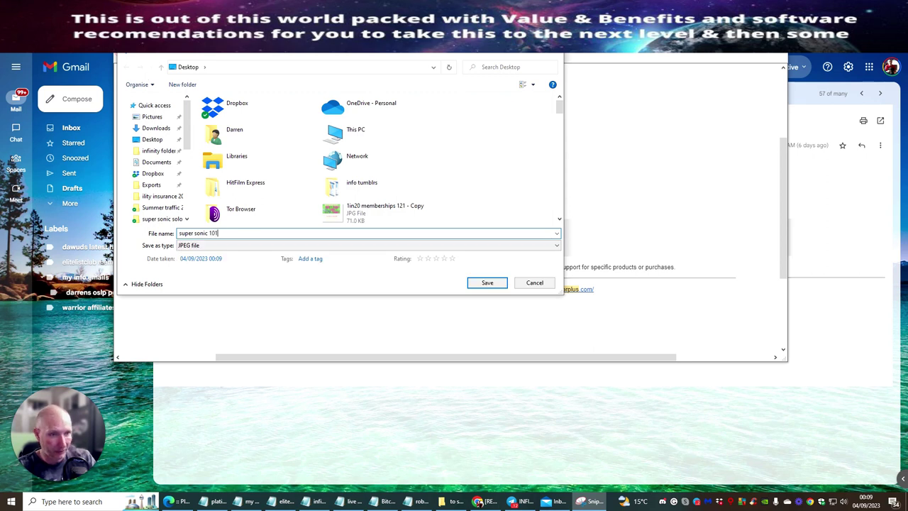
left_click(474, 283)
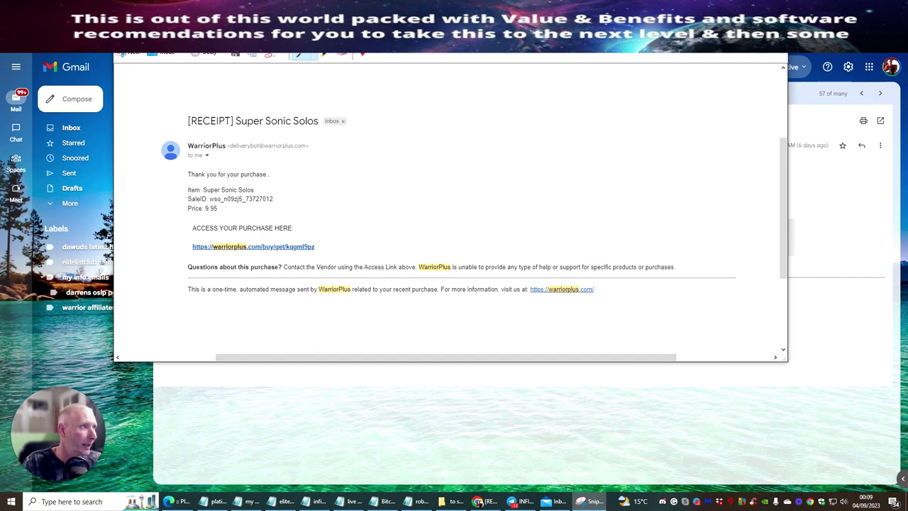
left_click(754, 61)
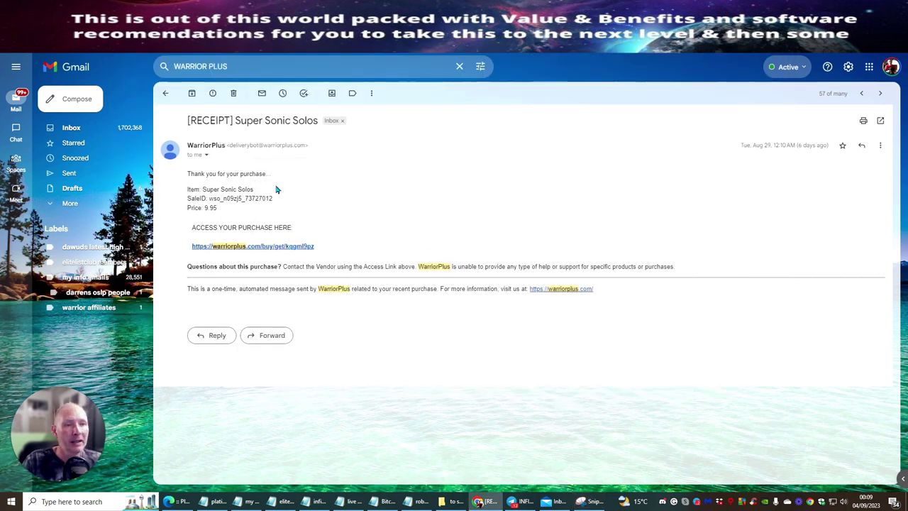
Open the WarriorPlus receipt e-mail for Summer Traffic 2.0 and capture the receipt area with the Snipping Tool.
left_click(165, 95)
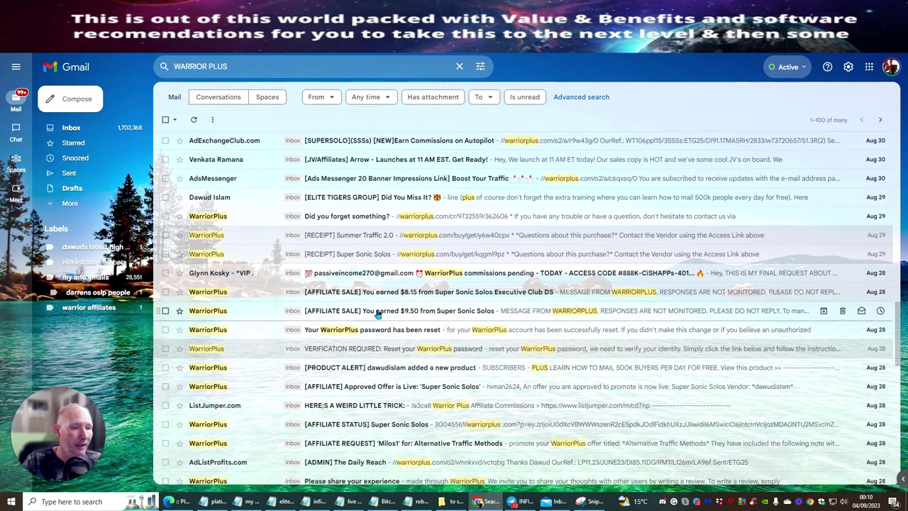
left_click(346, 239)
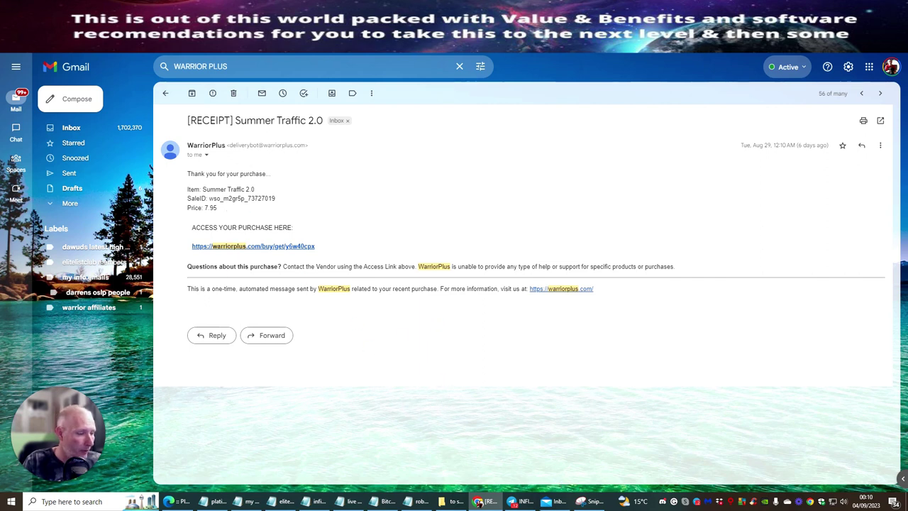
left_click(589, 501)
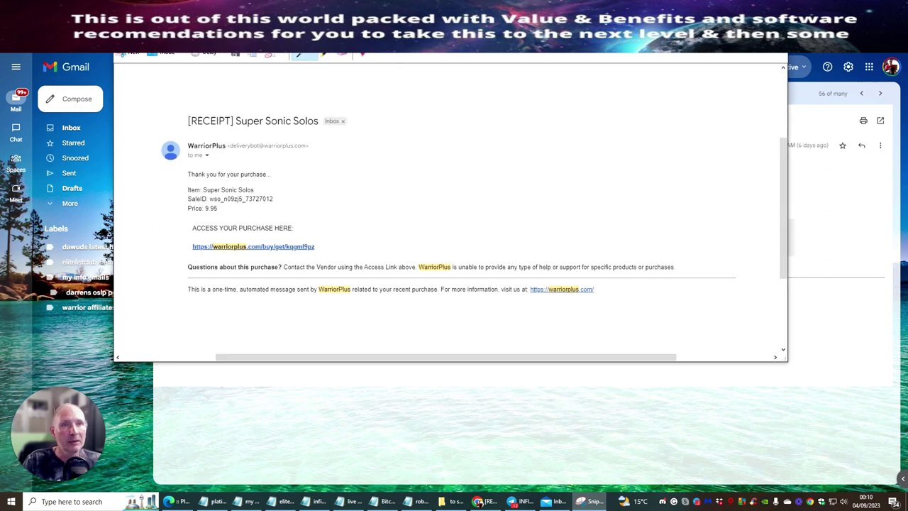
left_click(132, 56)
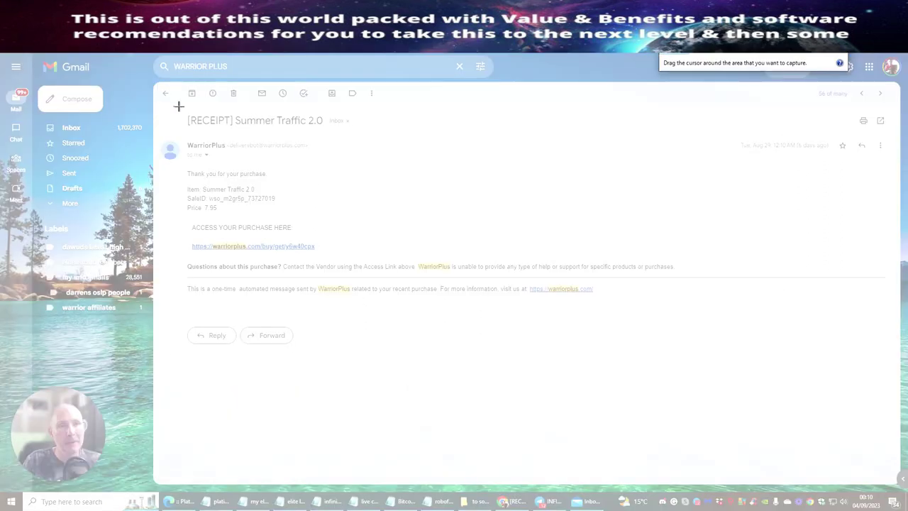
left_click_drag(178, 107, 703, 305)
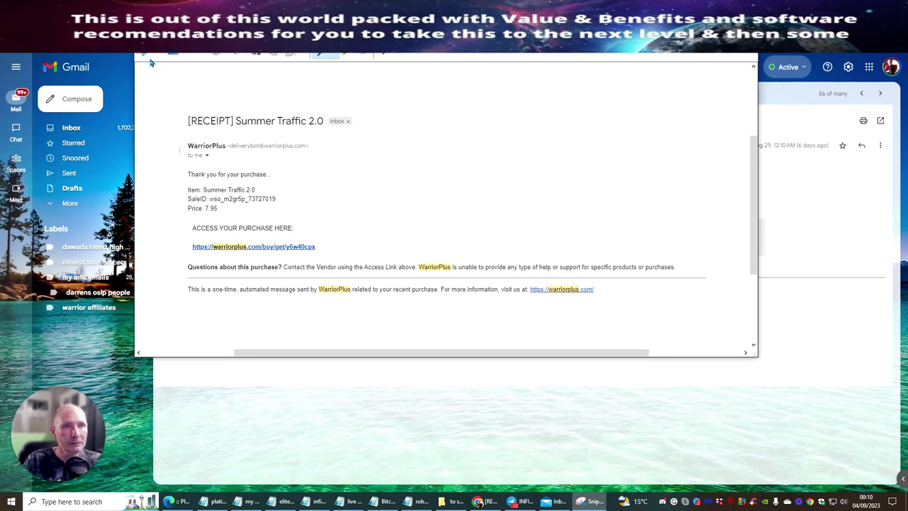
Save the Summer Traffic 2.0 receipt capture to the Desktop as JPEG file "summer traffic 2.0 101".
left_click(142, 55)
left_click(316, 152)
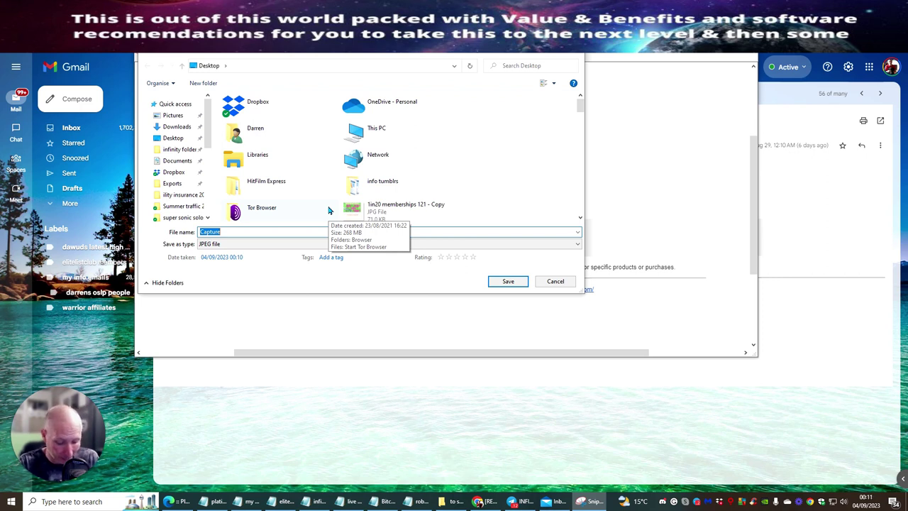
type("summer traffic")
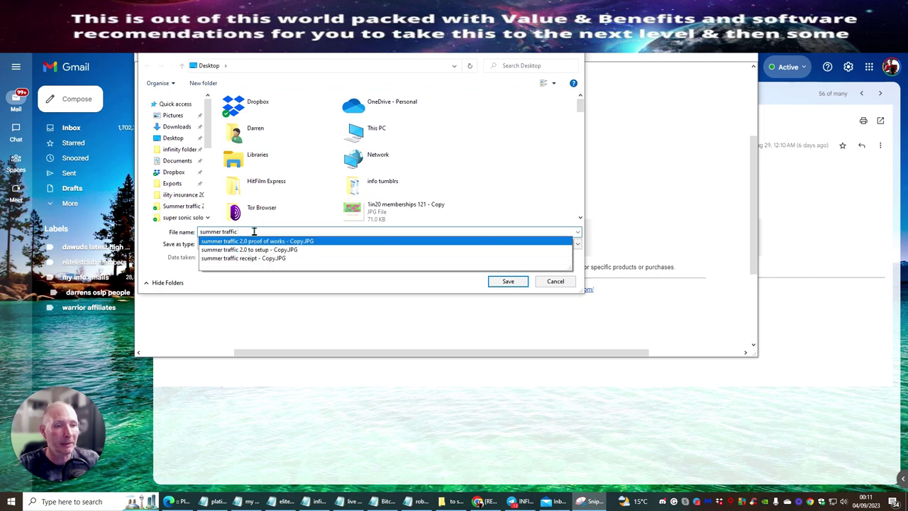
type("2.0 101")
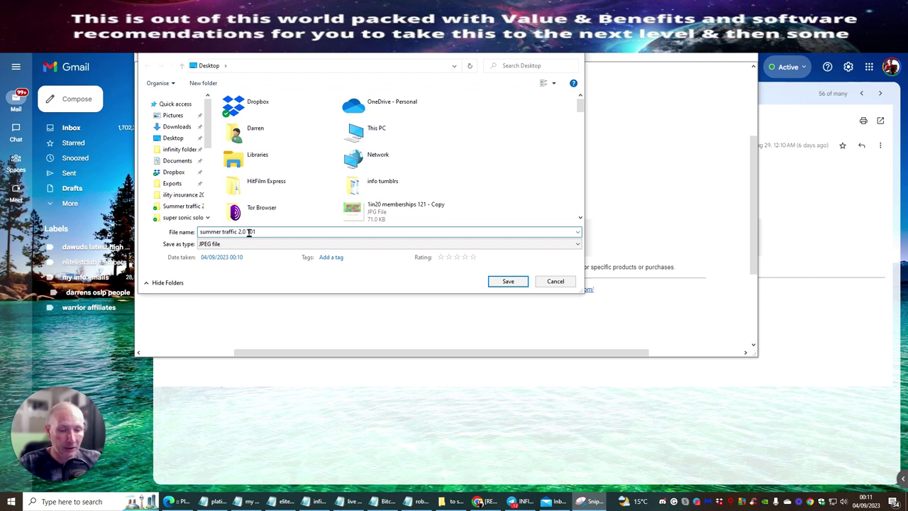
left_click(508, 281)
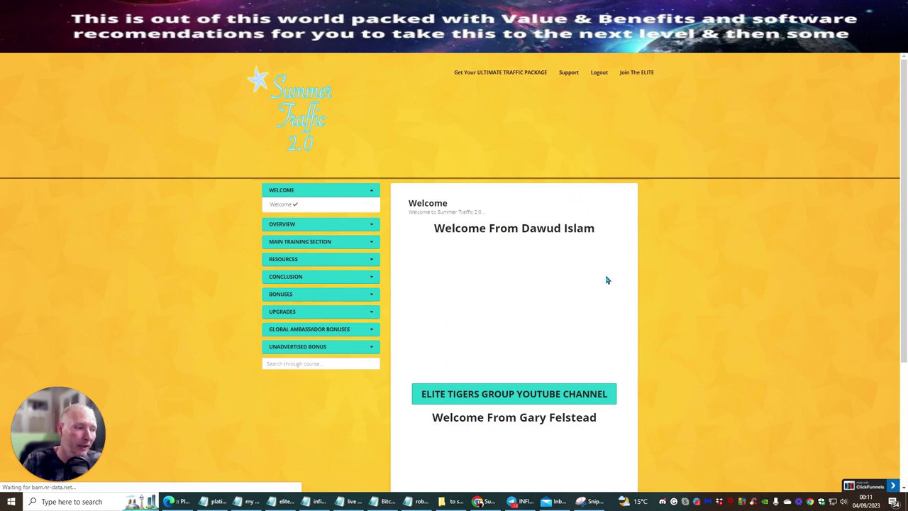
View the URL testing lesson in the Summer Traffic 2.0 main training section and open the link submission instructions.
left_click(287, 242)
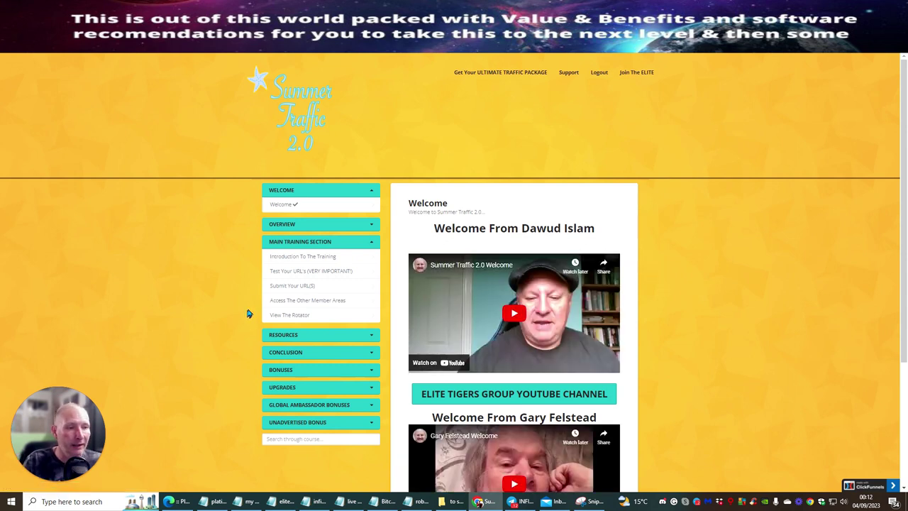
left_click(284, 273)
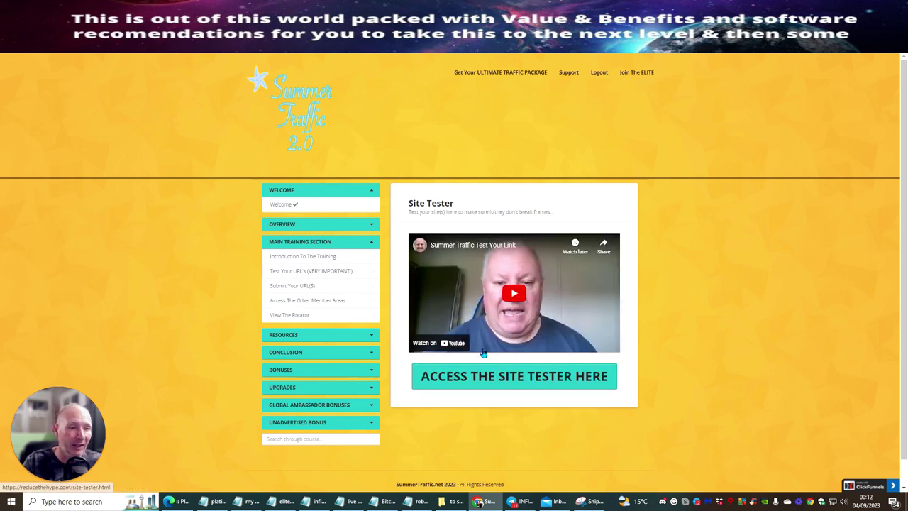
left_click(280, 288)
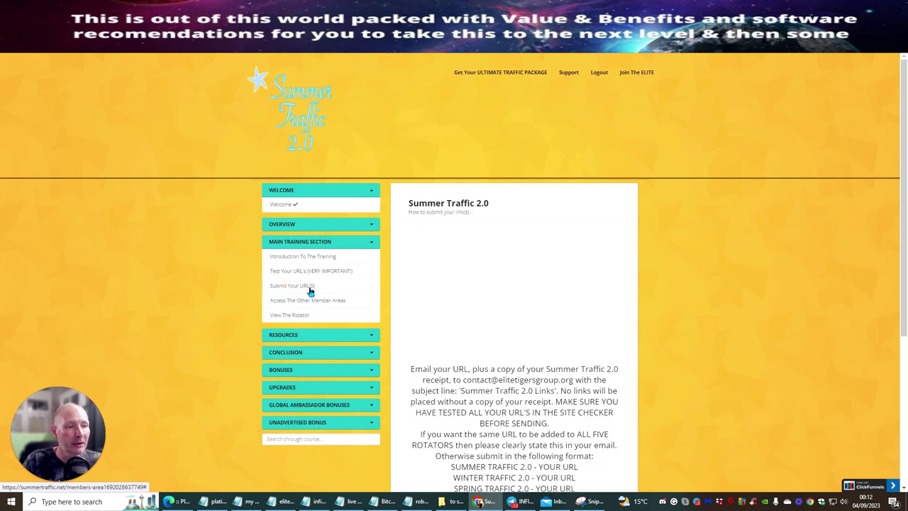
scroll(664, 173, "down", 2)
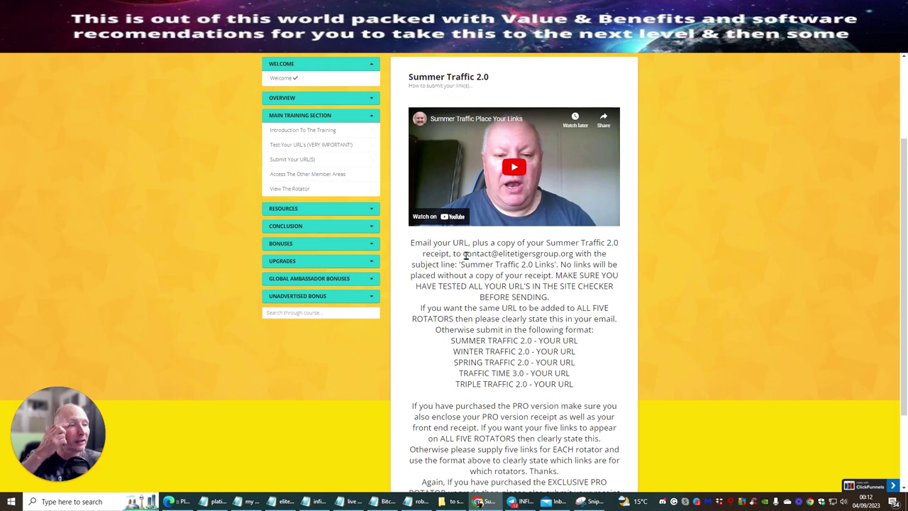
Copy the required subject line "Summer Traffic 2.0 Links" from the instructions and return to the draft in Yahoo Mail.
left_click_drag(463, 257, 575, 256)
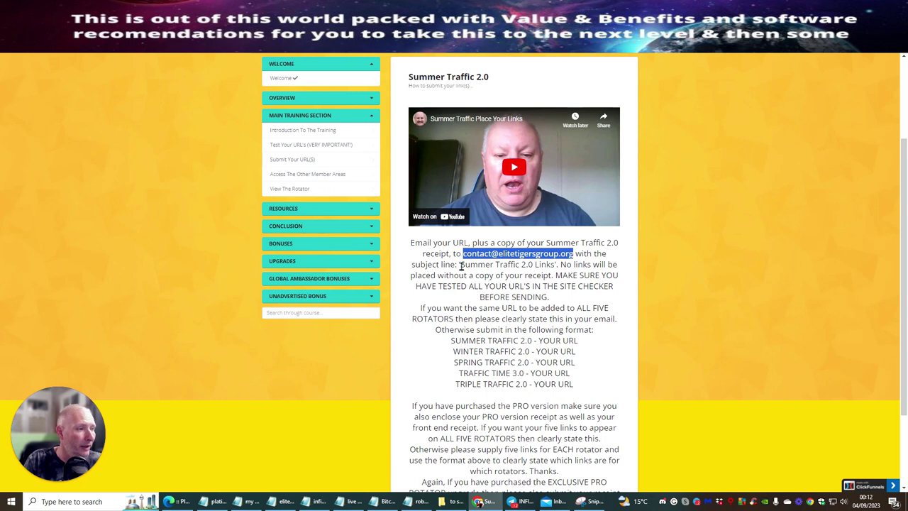
left_click_drag(459, 265, 555, 264)
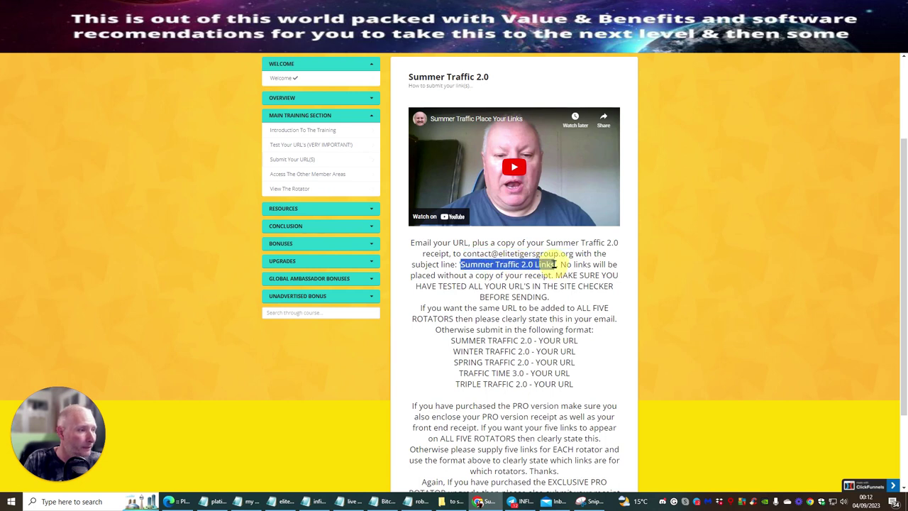
right_click(551, 264)
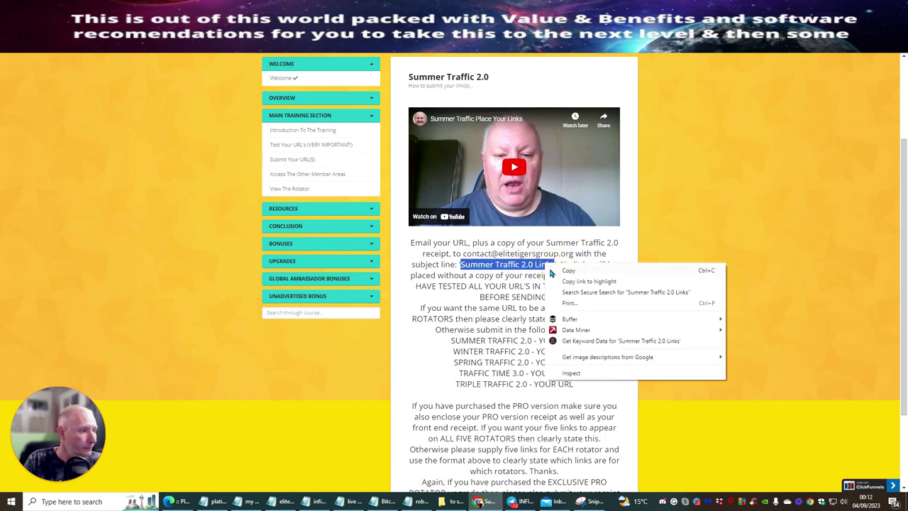
left_click(560, 270)
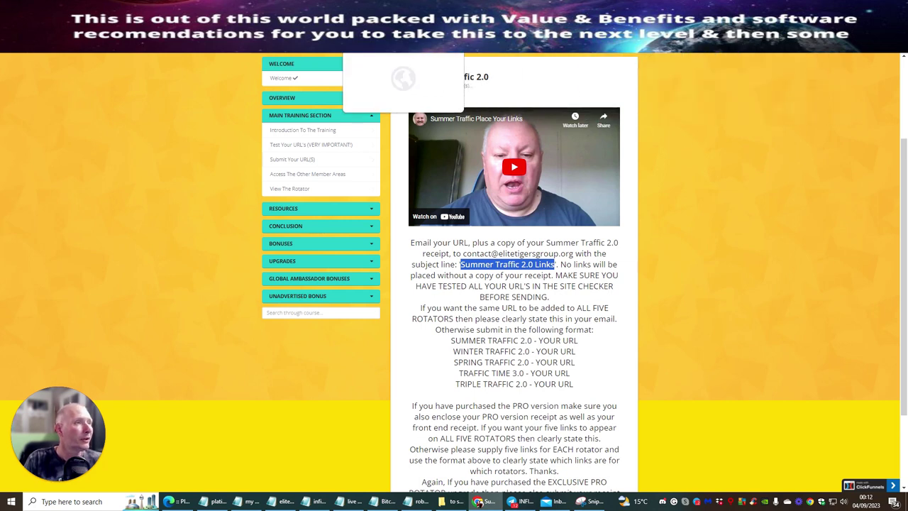
key("ctrl+Tab")
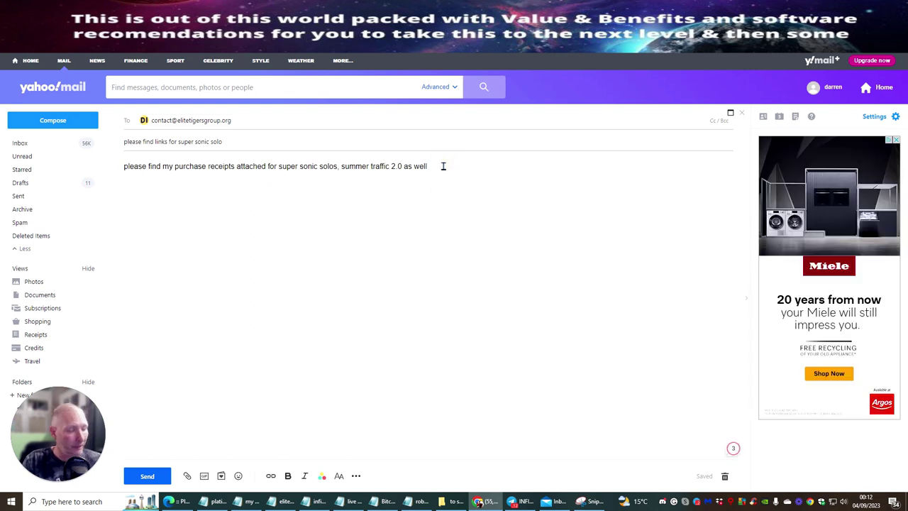
Try to paste the copied "Summer Traffic 2.0 Links" text with its original formatting into the message body.
key("Return")
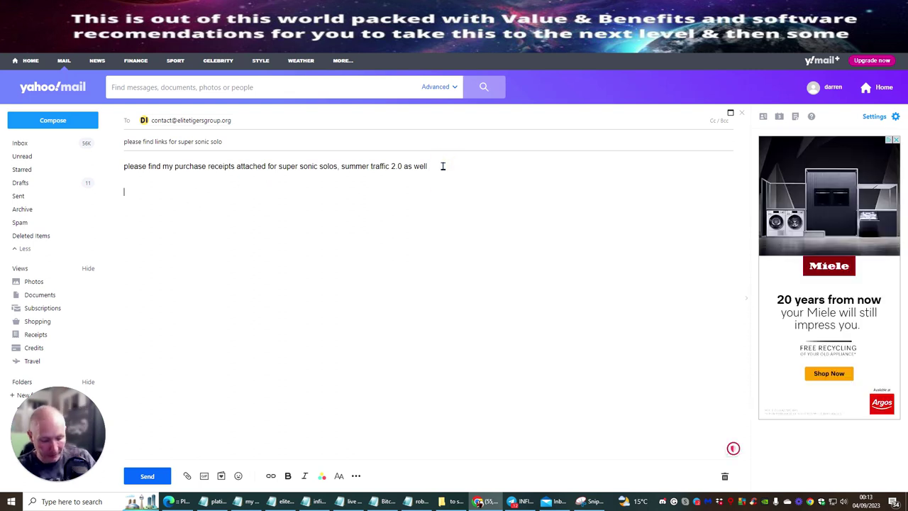
key("ctrl+v")
left_click(367, 192)
key("BackSpace")
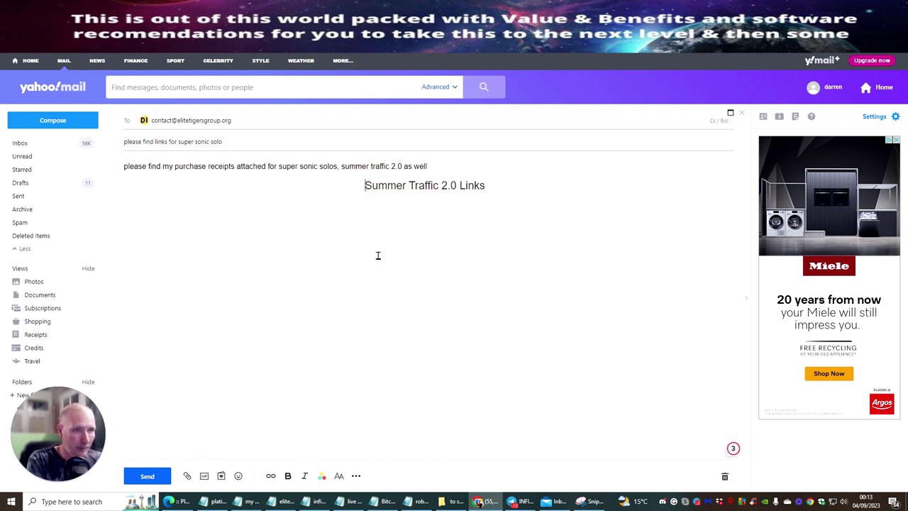
key("BackSpace")
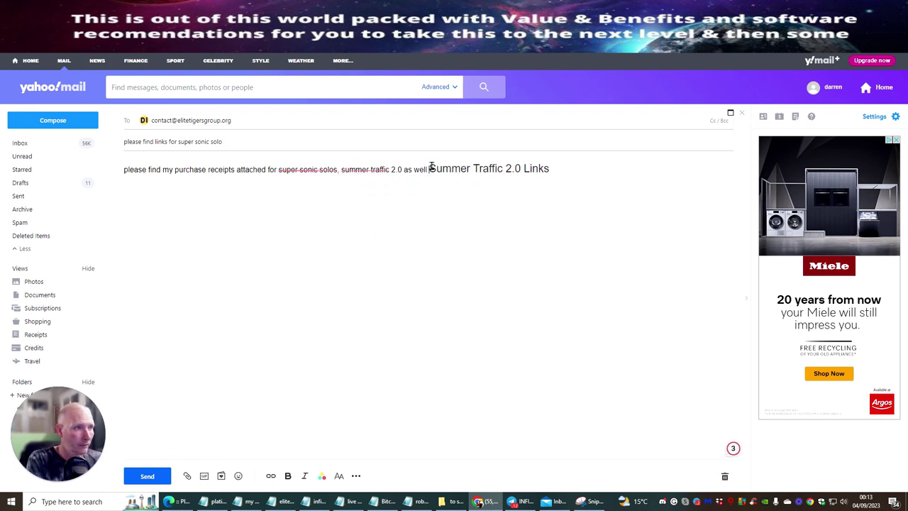
left_click_drag(430, 168, 508, 181)
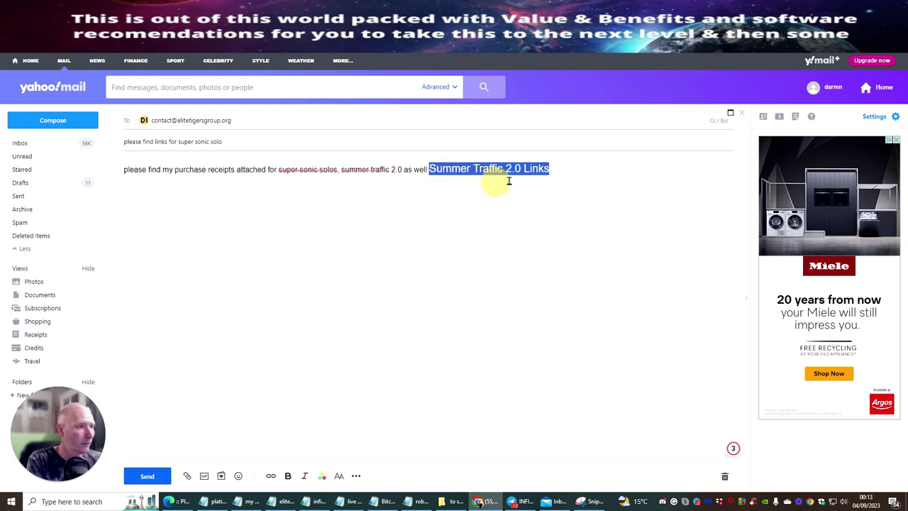
left_click(430, 168)
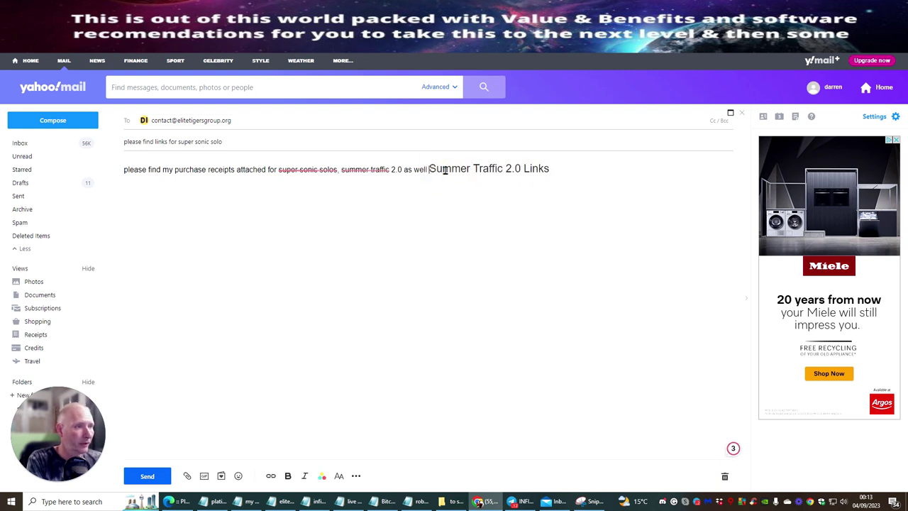
left_click_drag(430, 169, 510, 168)
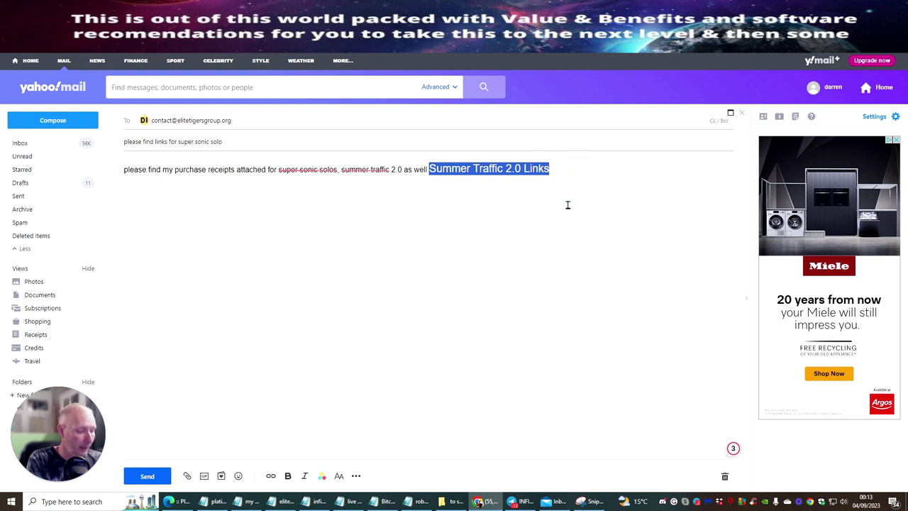
key("BackSpace")
Add the unformatted headings "Super sonic solos links" and "Summer Traffic 2.0 Links" on separate lines below the body sentence.
right_click(442, 167)
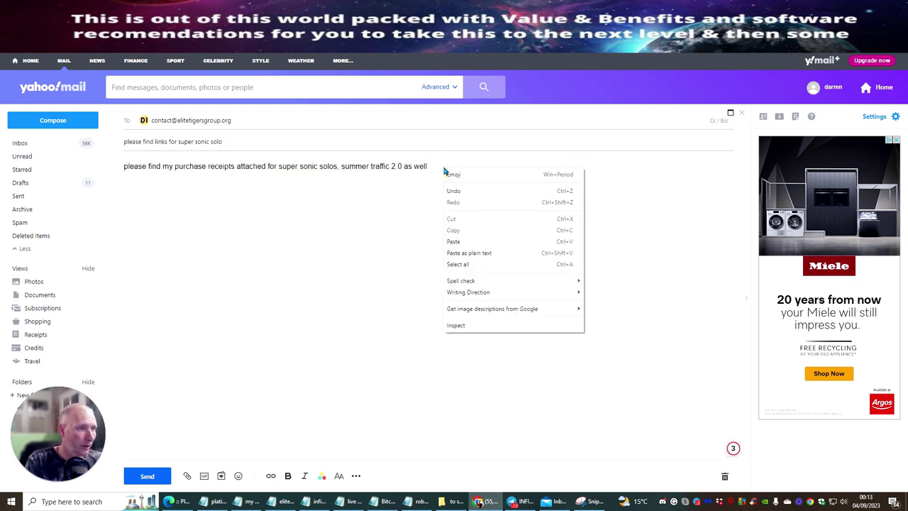
left_click(467, 264)
left_click(428, 168)
key("Return")
key("Return")
key("Return")
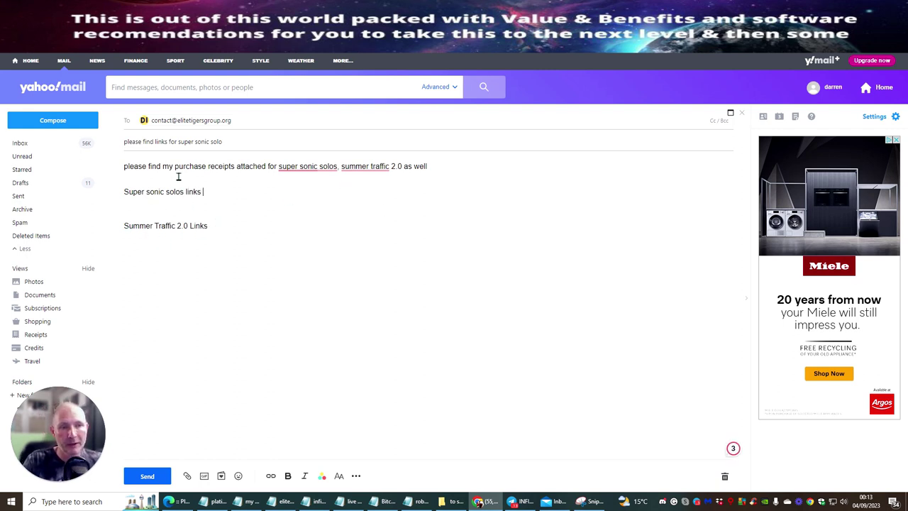
Attach the receipt images "summer traffic 2.0 101" and "super sonic 101" from the computer's recent files to the draft e-mail.
left_click(187, 475)
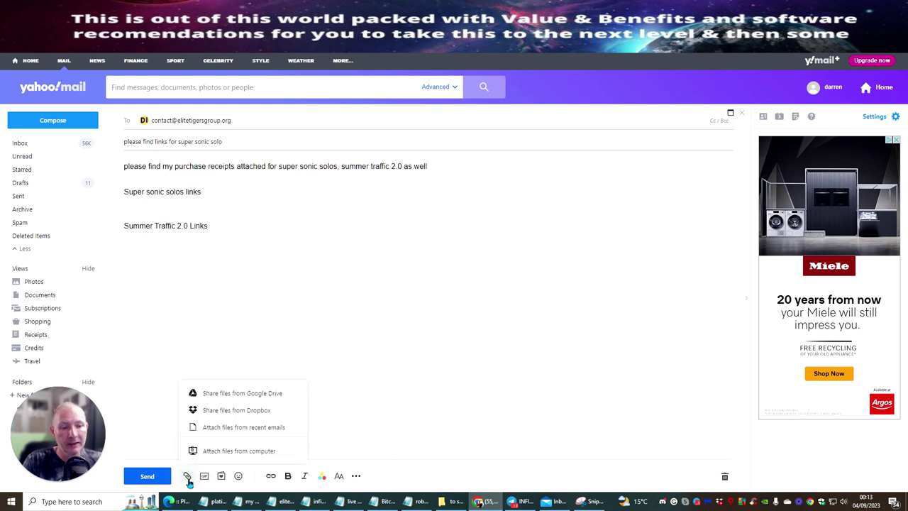
left_click(215, 450)
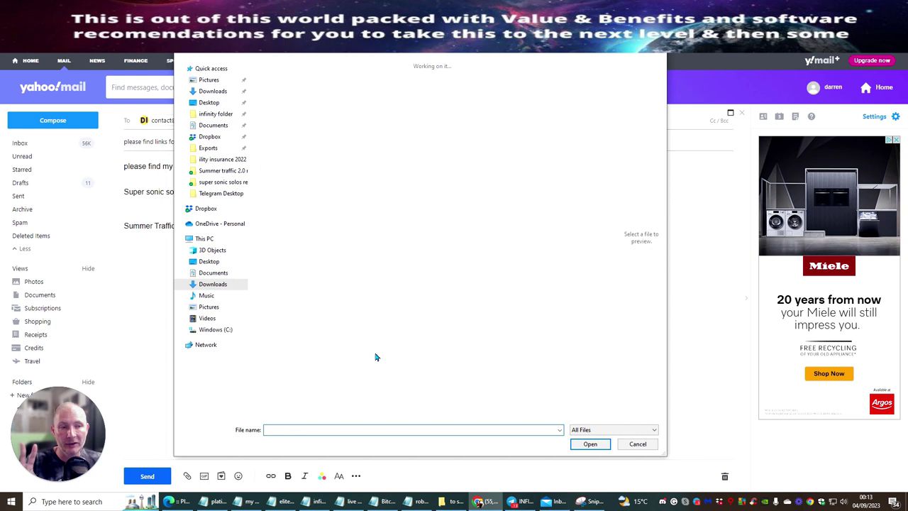
left_click(206, 70)
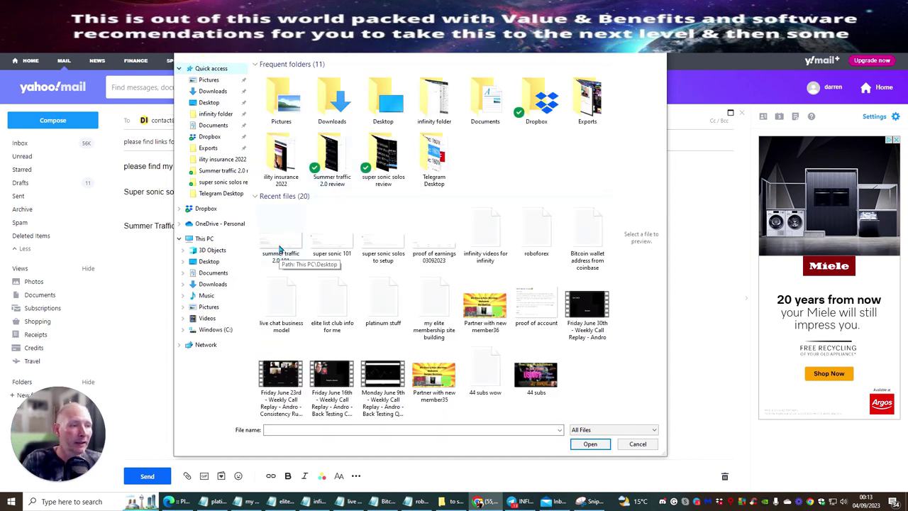
left_click(208, 92)
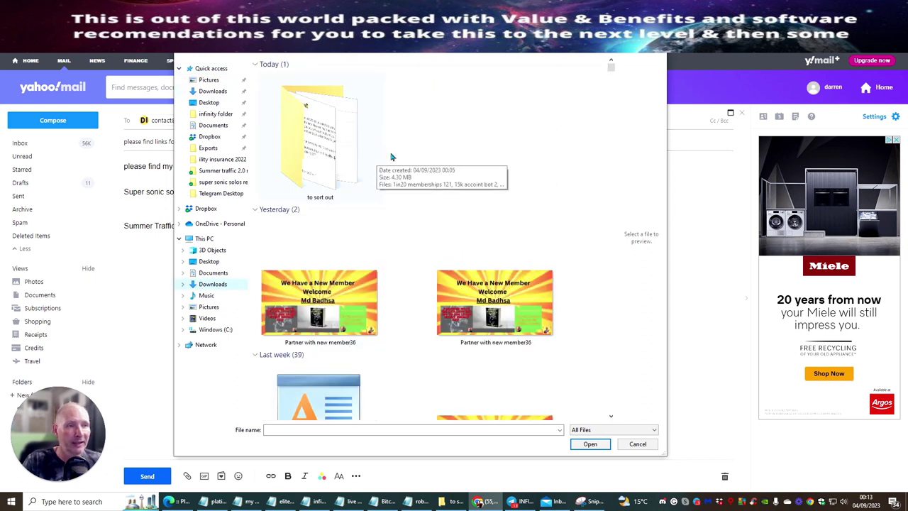
left_click(211, 70)
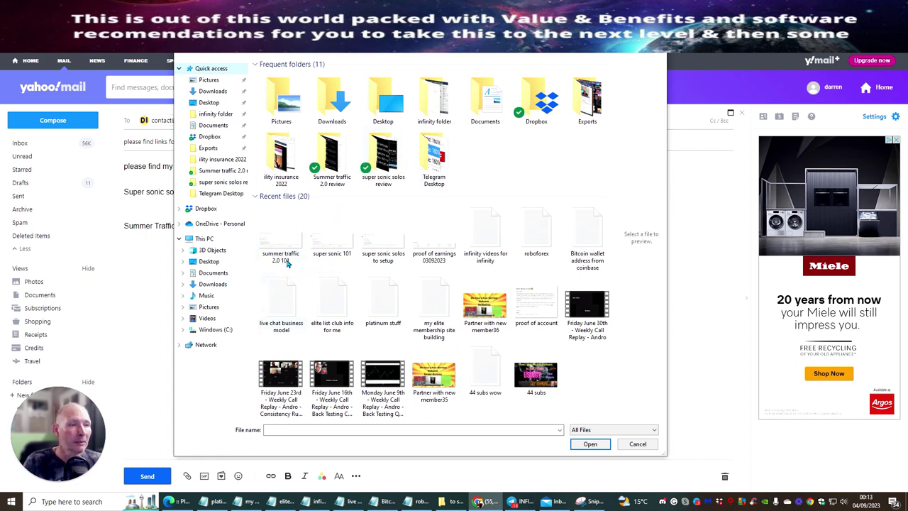
left_click(290, 251)
left_click(319, 243, "ctrl")
left_click(576, 445)
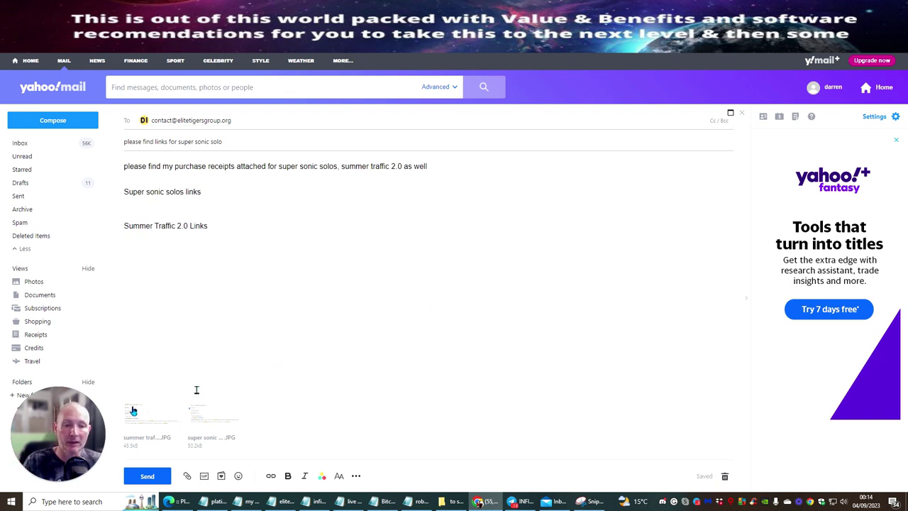
mouse_move(215, 420)
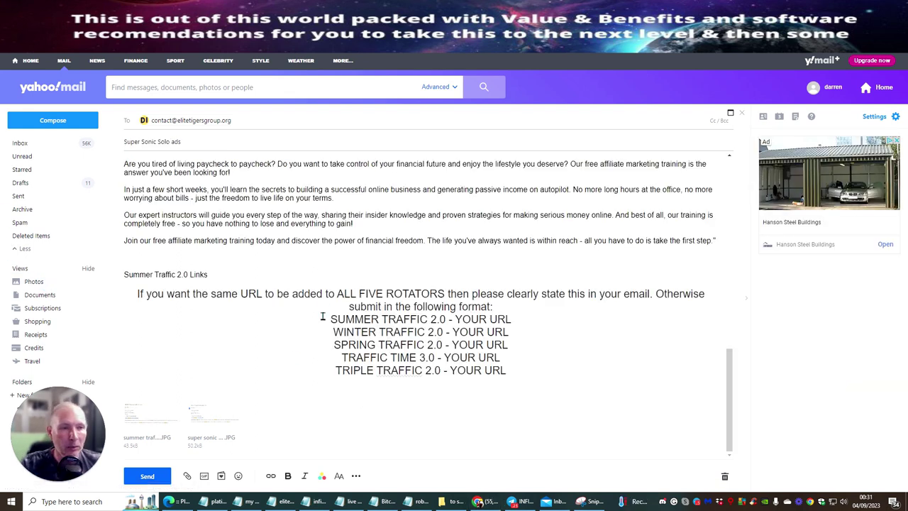
Switch to the free affiliate marketing chat in ChatGPT and send the prompt "please create another one".
scroll(294, 278, "up", 15)
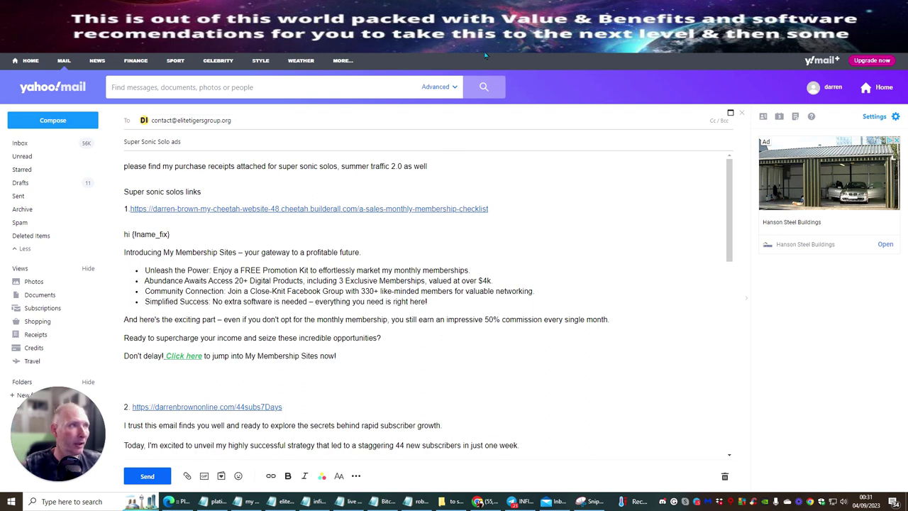
key("alt+Tab")
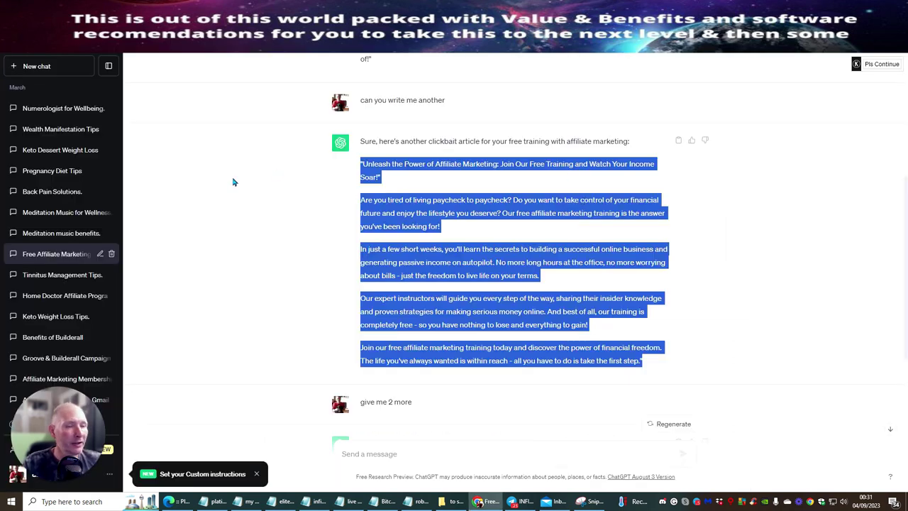
left_click(235, 180)
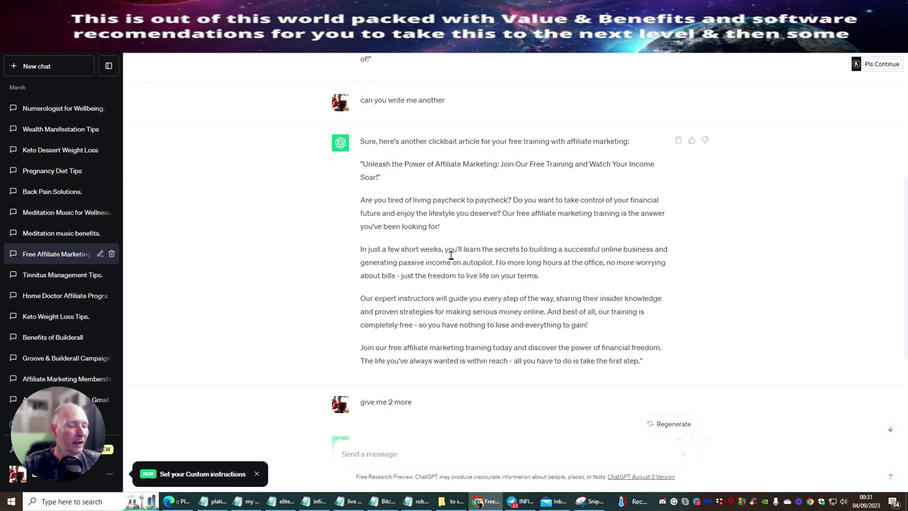
left_click(356, 454)
type("please")
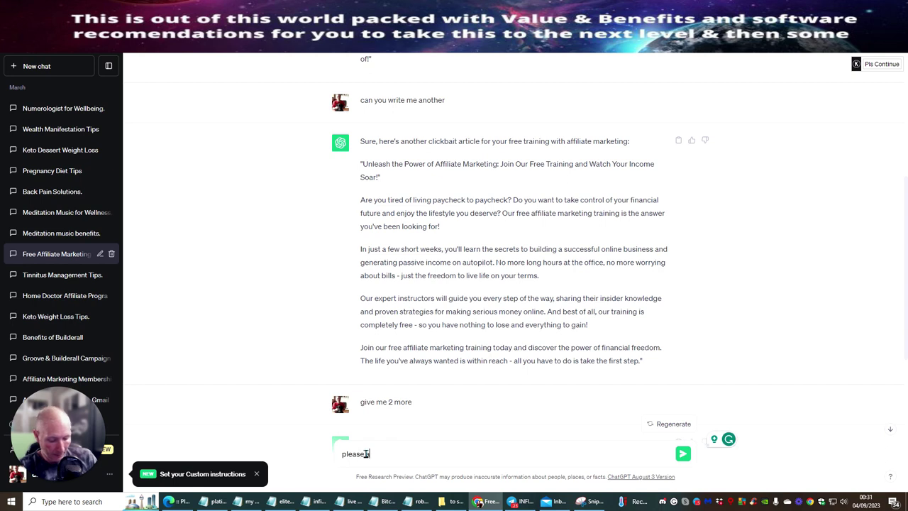
type(" create ano")
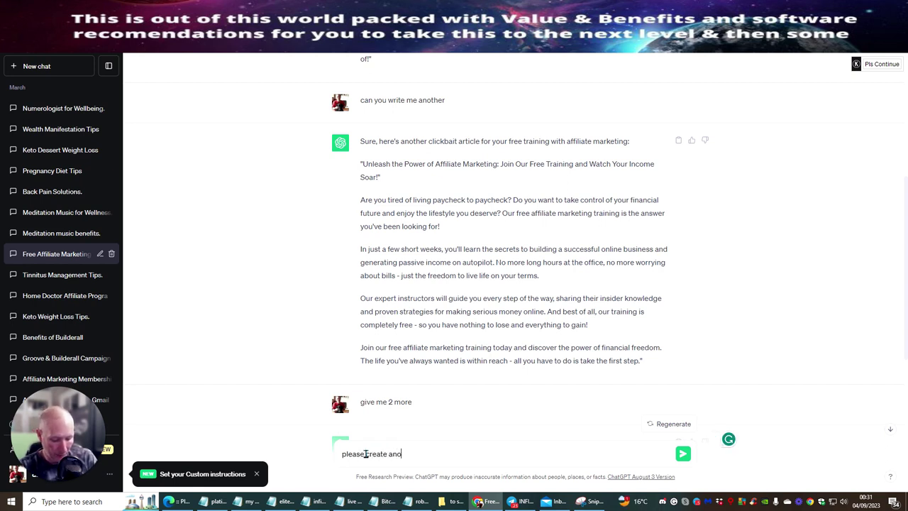
type("ther one")
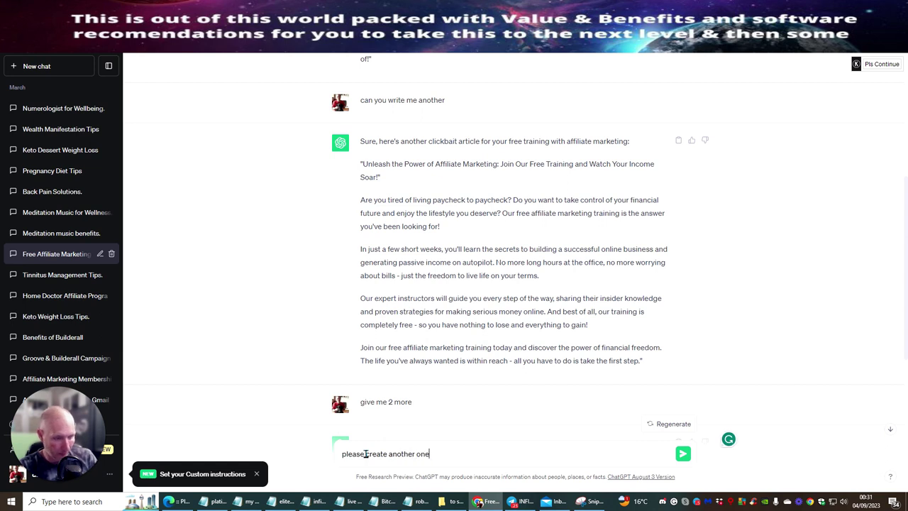
key("Return")
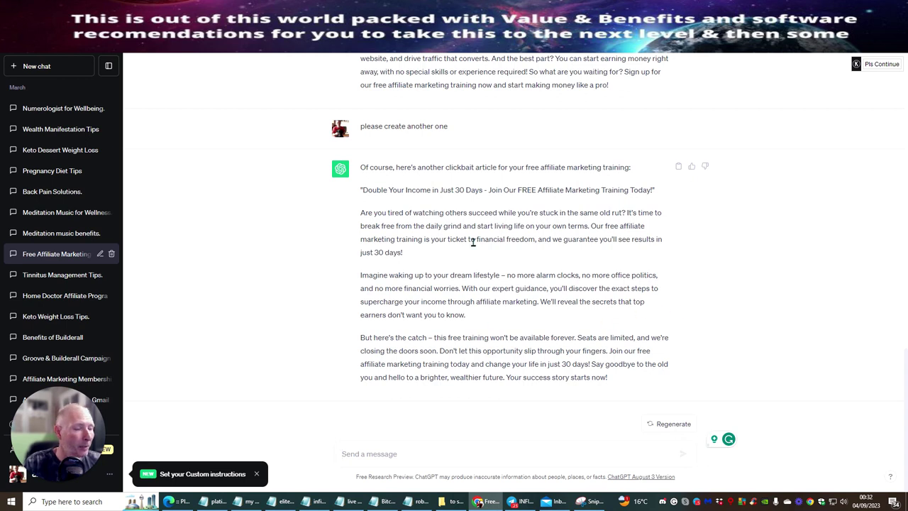
Send ChatGPT the prompt "please create me another email swipe for "summer traffic 2.0" which is for affiliate marketing email traffic".
left_click(366, 450)
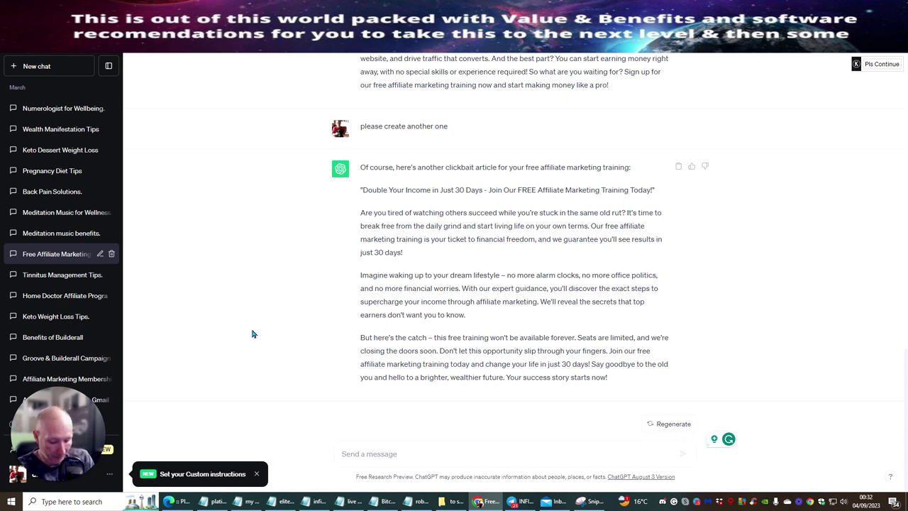
type("please c")
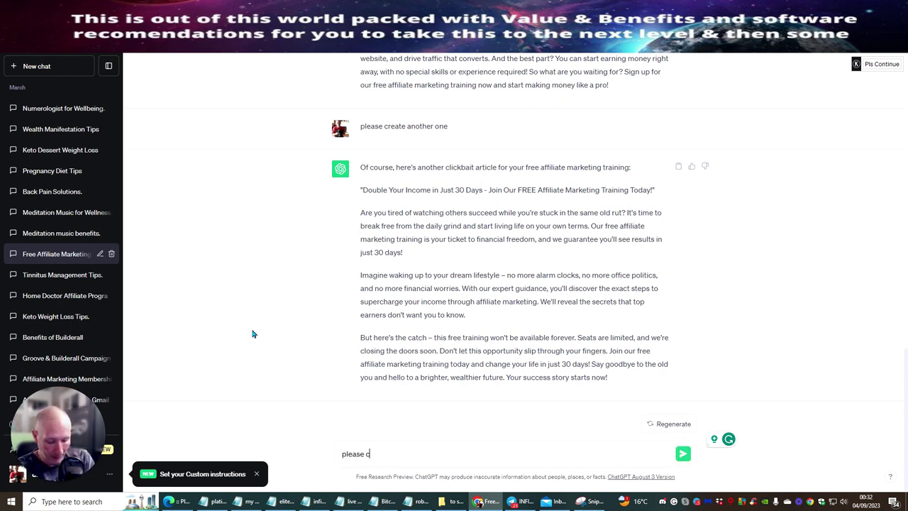
type("reate me another email swipe for \"summer traffic 2.0\" which is for affili")
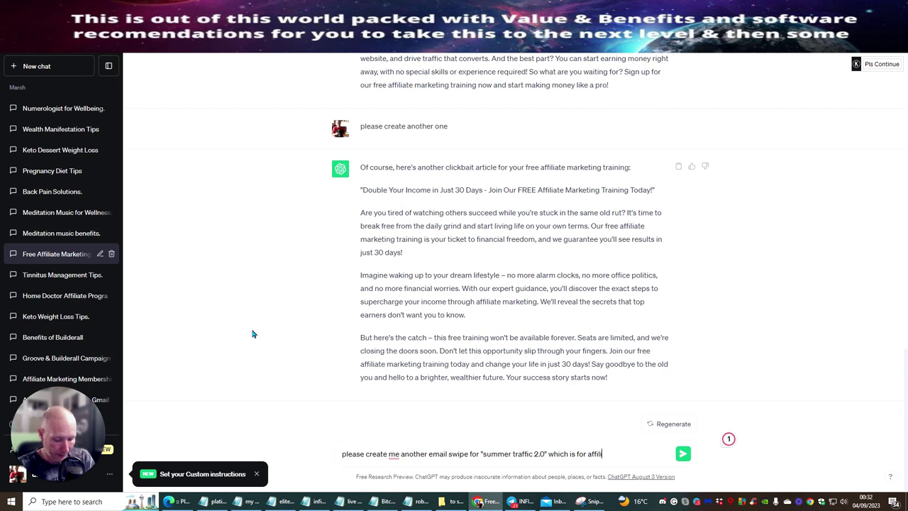
type("ate marketing")
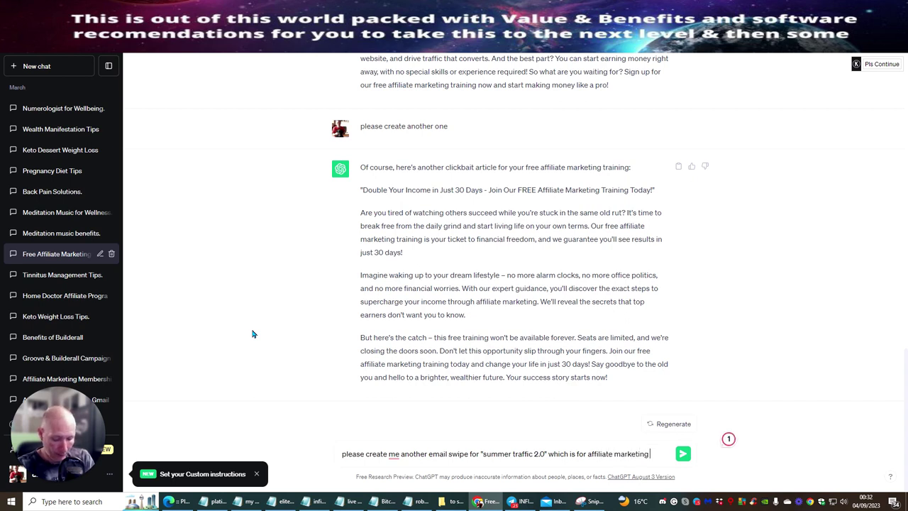
type(" email traffic")
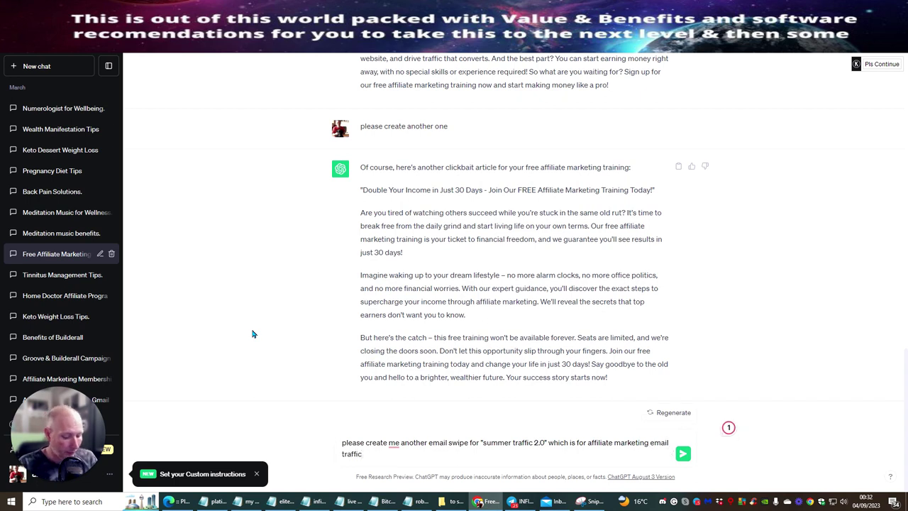
key("Return")
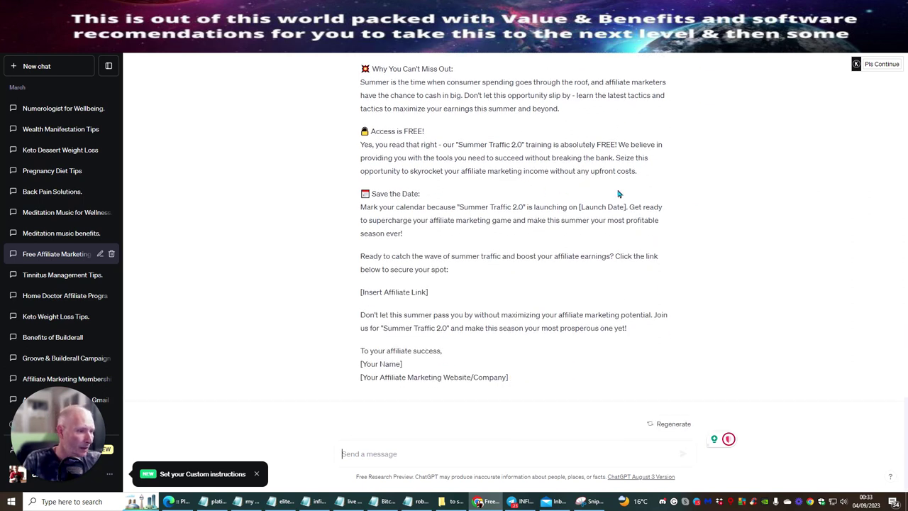
Read through the generated Summer Traffic 2.0 email swipe and examine the message on My Lead Gen Secret's Mailing System page.
scroll(610, 206, "up", 5)
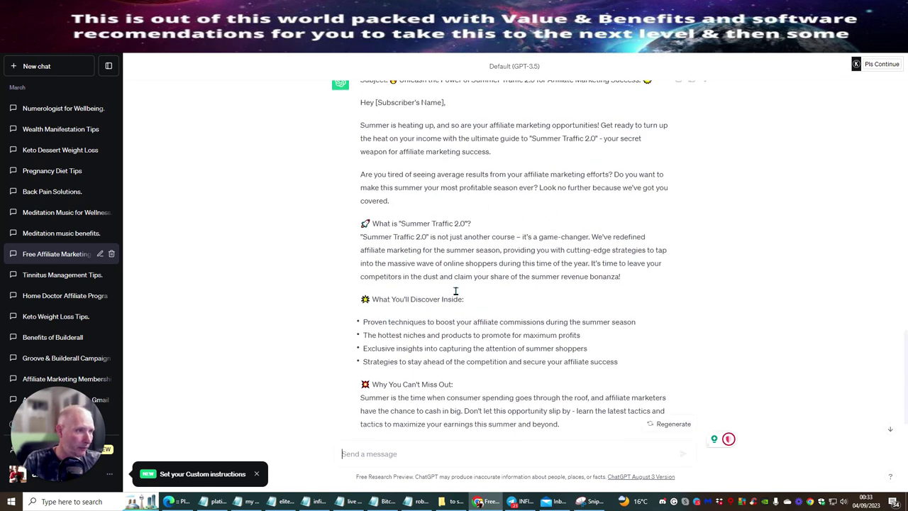
scroll(433, 298, "up", 1)
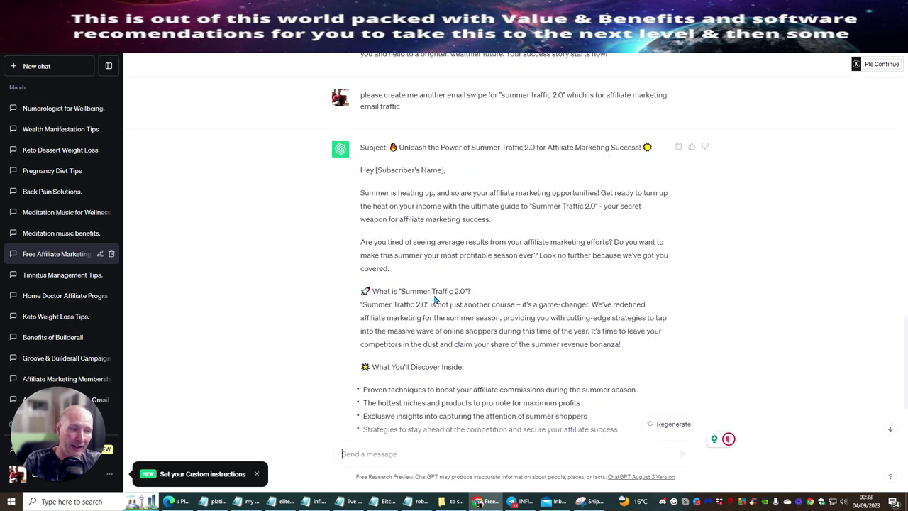
scroll(434, 299, "down", 2)
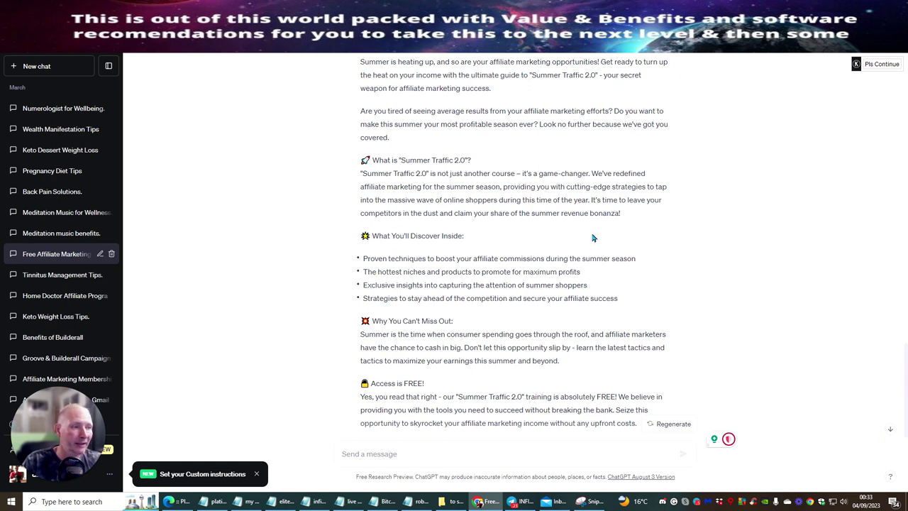
scroll(445, 237, "up", 5)
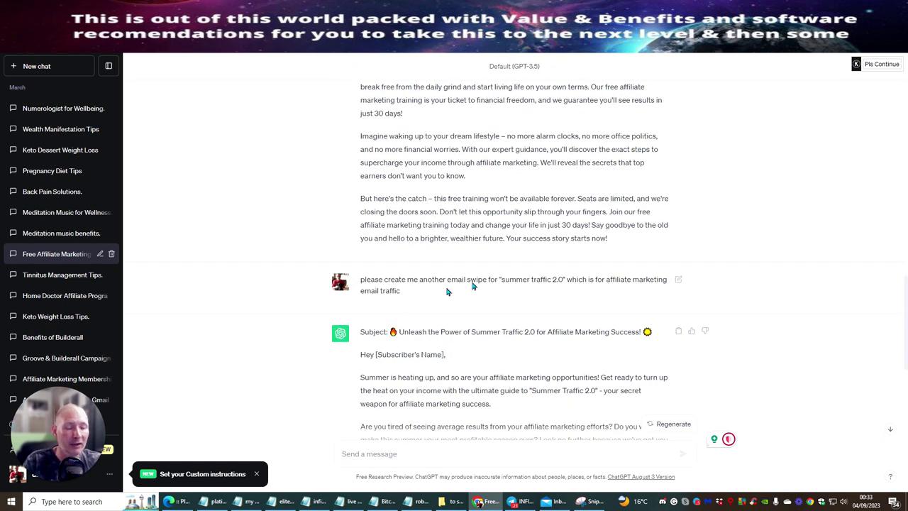
scroll(410, 205, "down", 3)
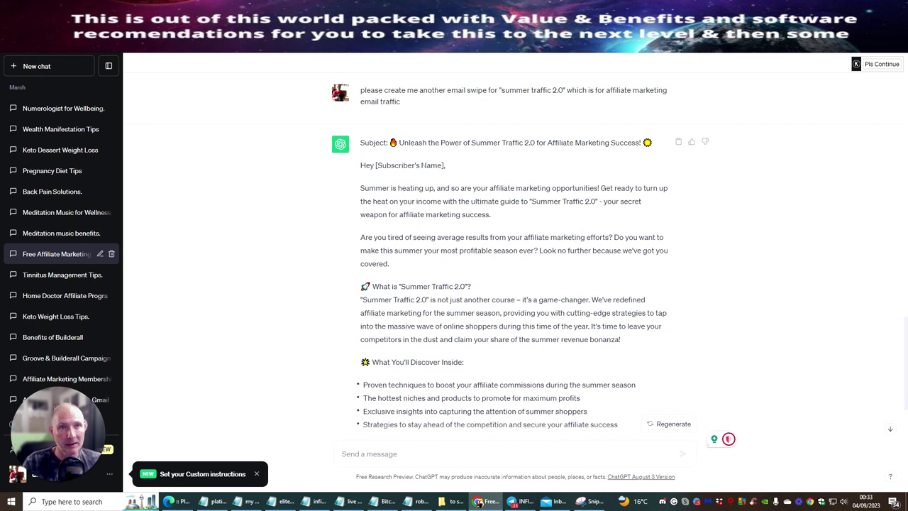
key("ctrl+Tab")
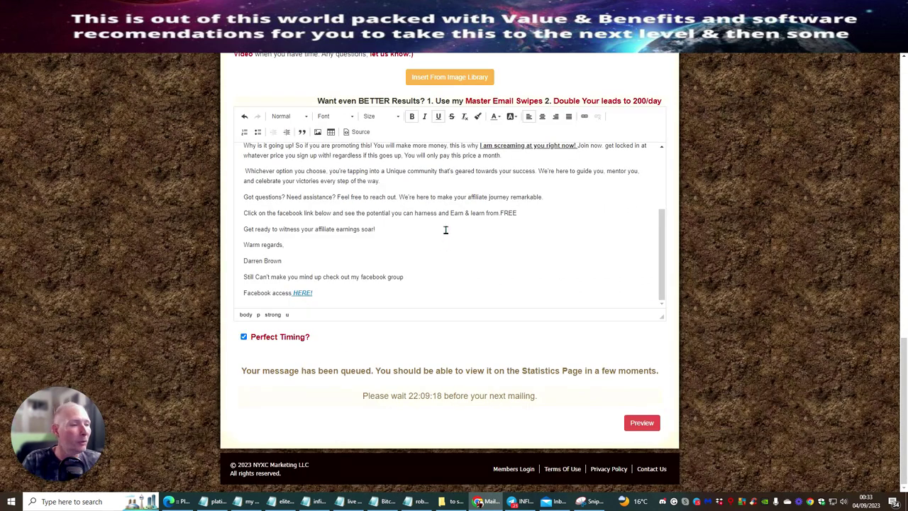
scroll(479, 261, "up", 2)
scroll(478, 261, "up", 2)
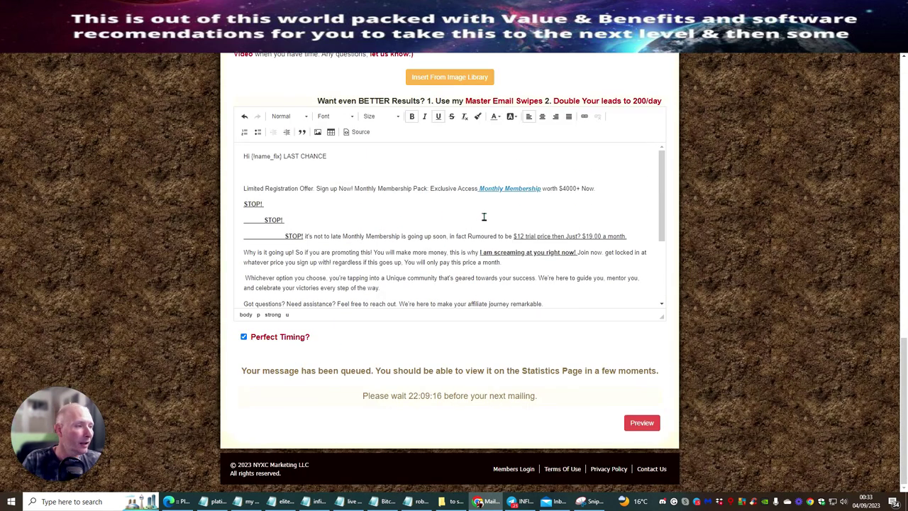
scroll(455, 208, "up", 15)
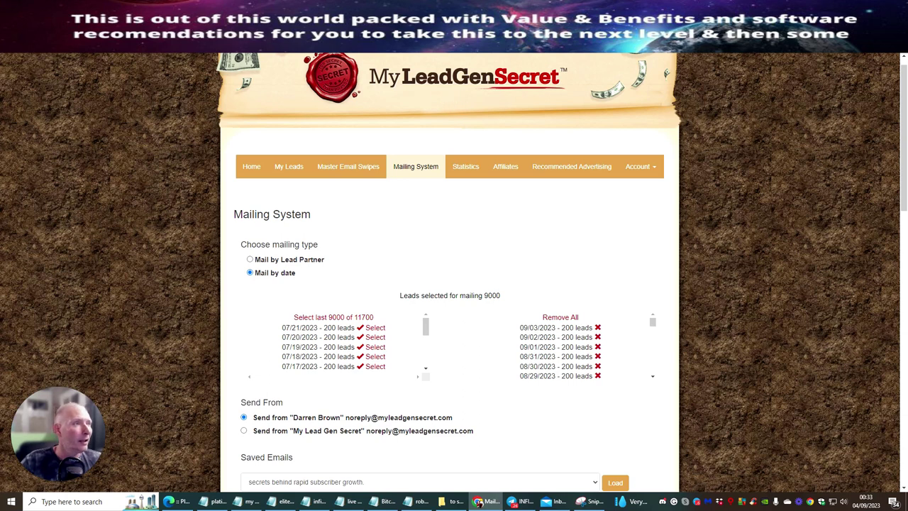
Switch to the Pretty Links list in WordPress, log back in with the prefilled credentials and copy the /PrtnerUpWithMe link.
key("ctrl+Tab")
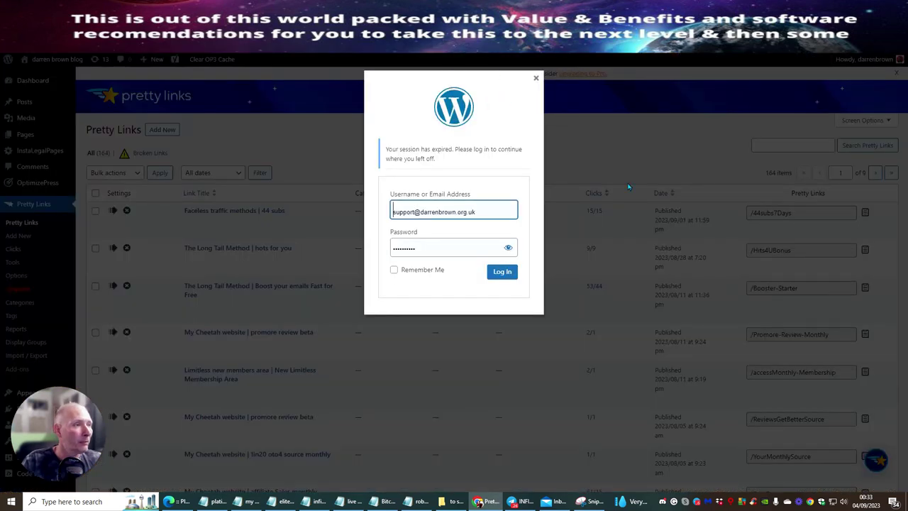
left_click(503, 277)
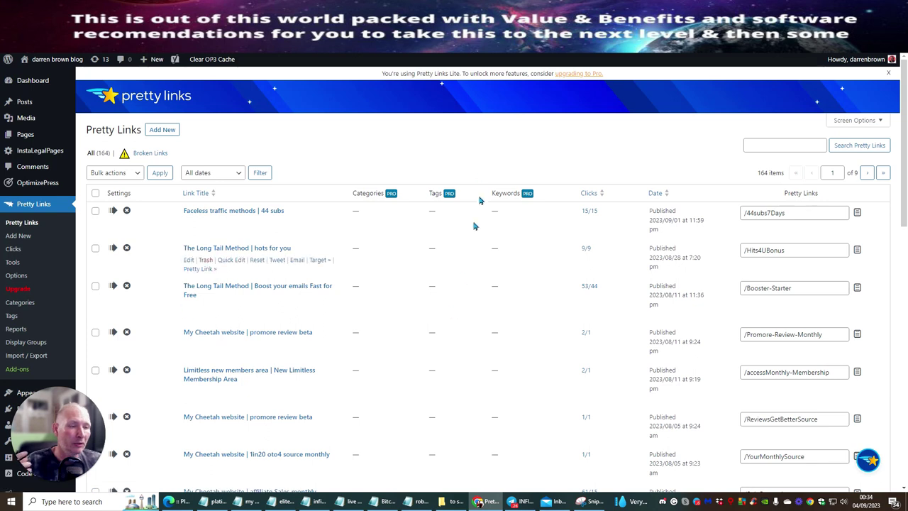
scroll(373, 170, "down", 1)
scroll(373, 170, "down", 2)
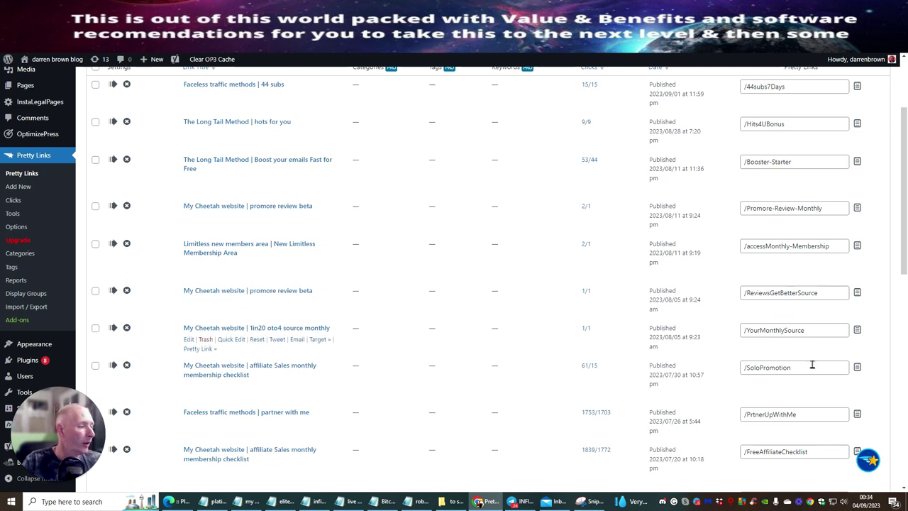
left_click(857, 415)
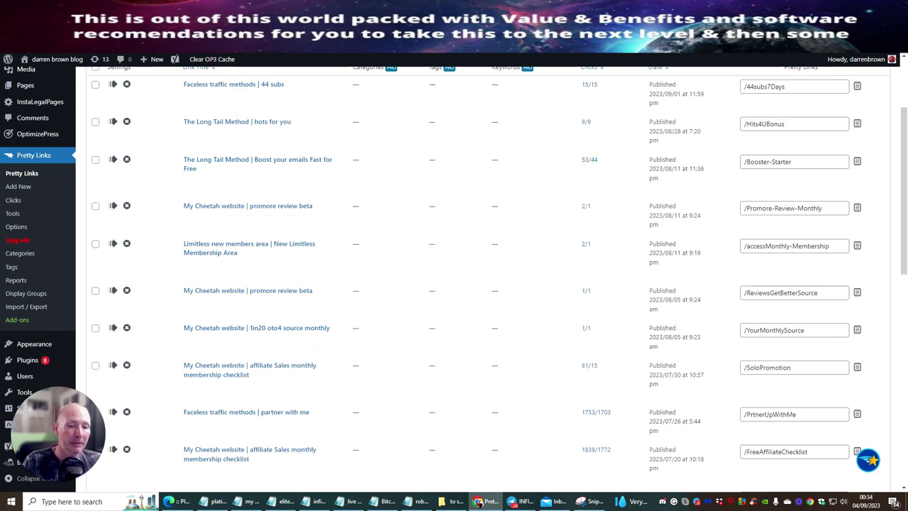
Load the copied /PrtnerUpWithMe link in a new browser tab to check its landing page.
left_click(480, 501)
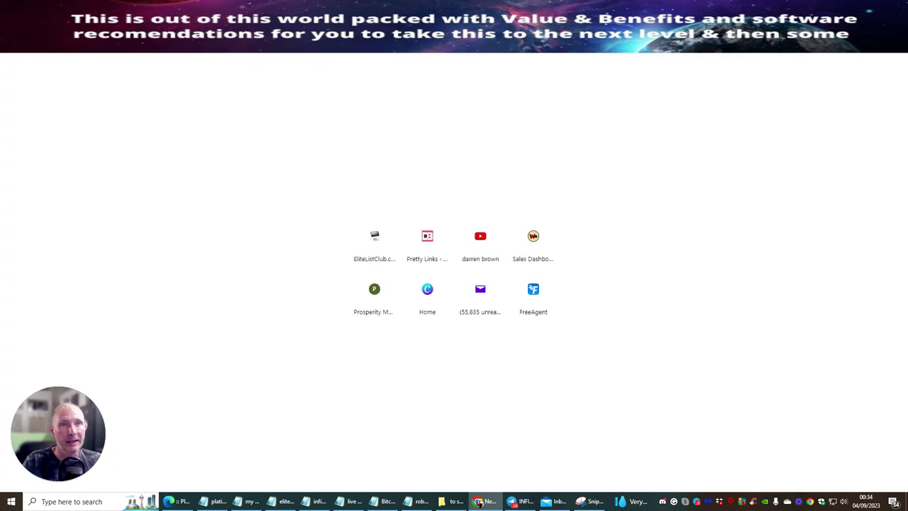
right_click(112, 41)
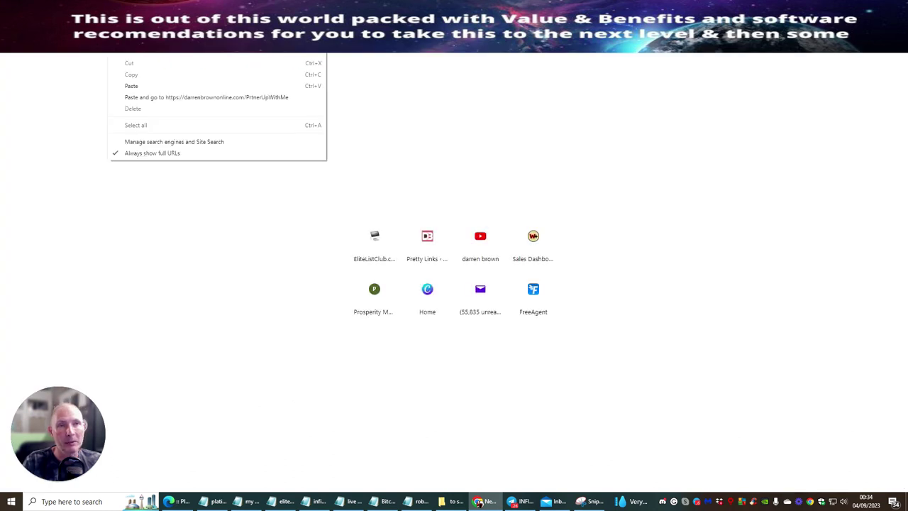
left_click(126, 97)
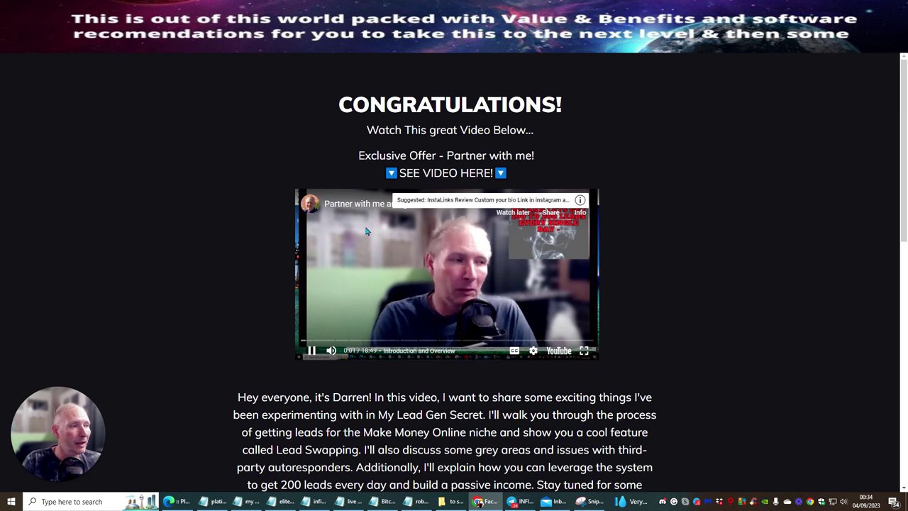
Pause the landing page's video, follow the Join Leads Gen secret link and look through the 100 Leads Every Day sales page.
left_click(426, 210)
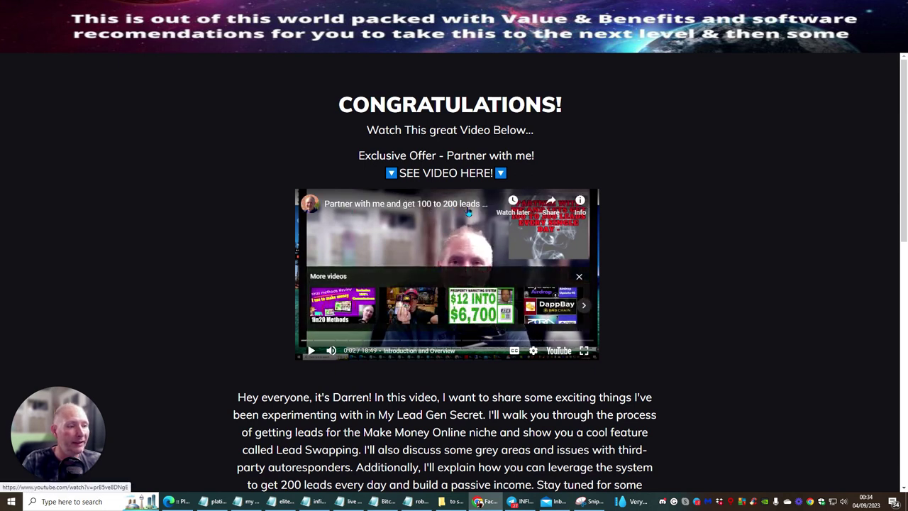
scroll(724, 213, "down", 5)
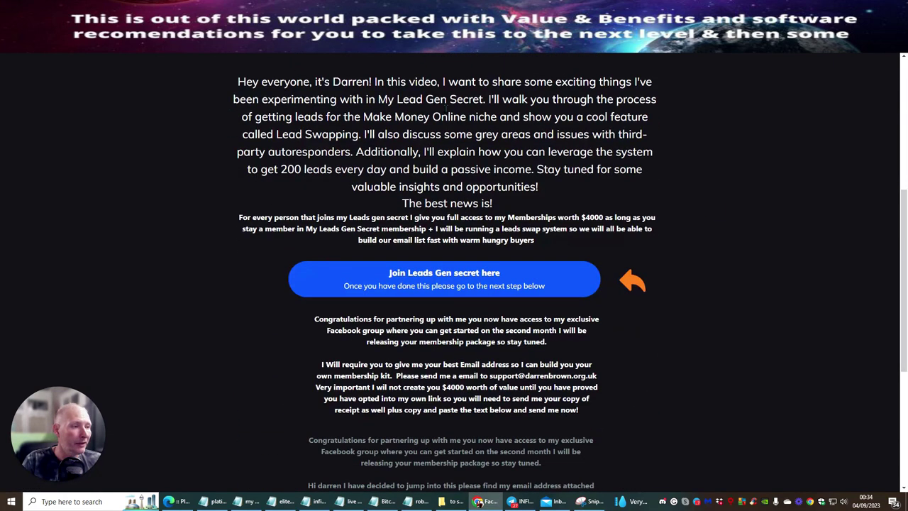
left_click(442, 278)
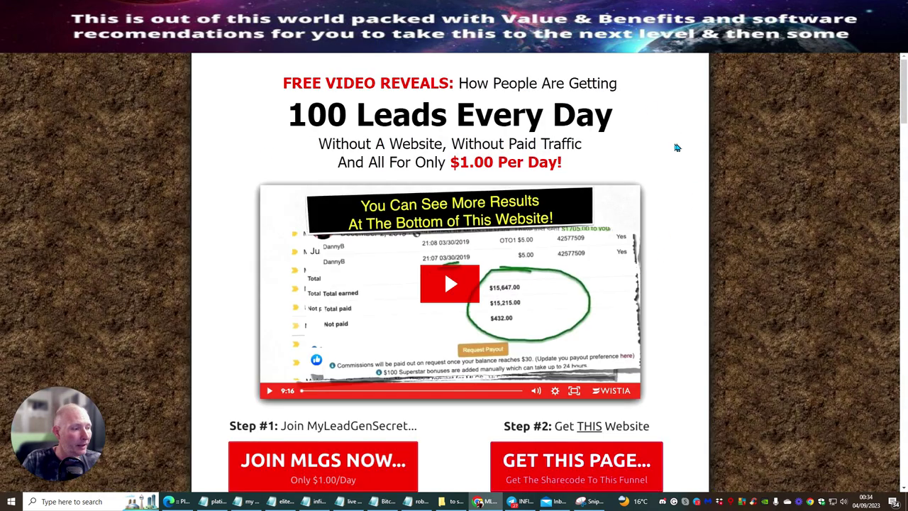
scroll(678, 153, "down", 3)
scroll(681, 162, "down", 13)
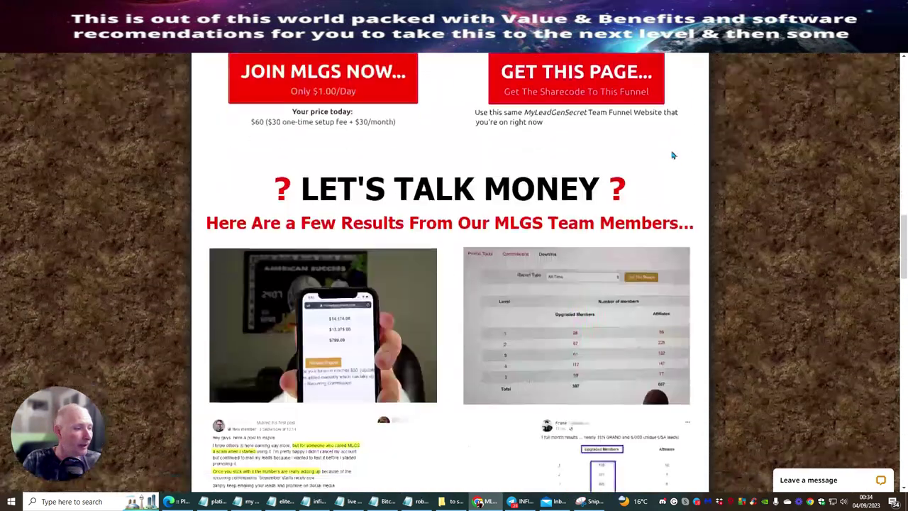
scroll(567, 231, "up", 10)
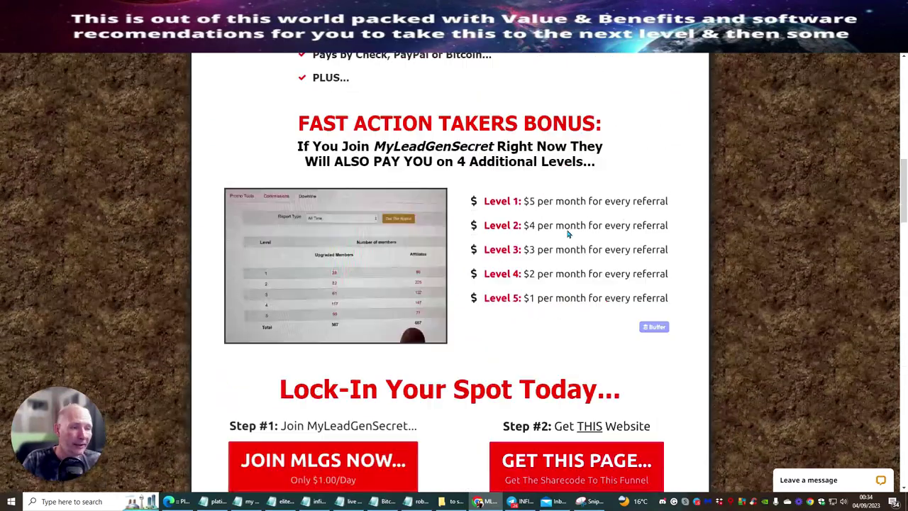
scroll(579, 236, "up", 4)
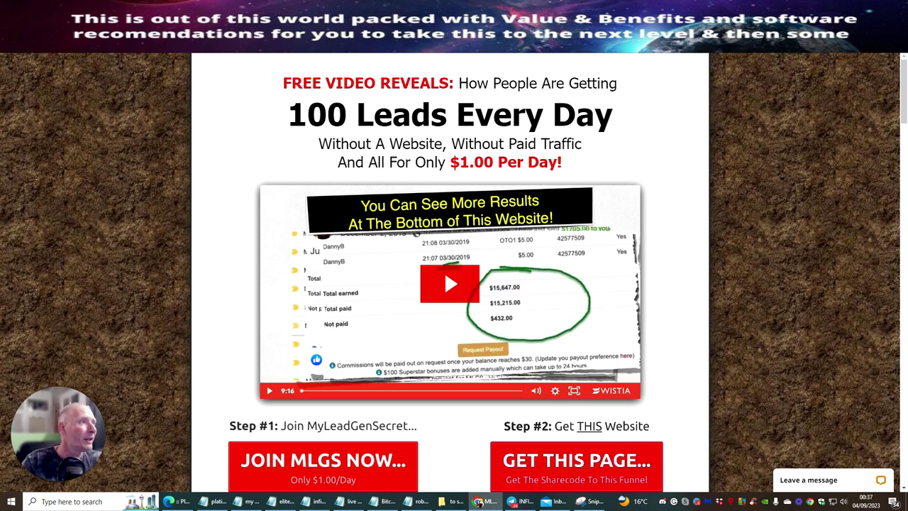
Return to the Partner with me landing page and copy its web address.
key("ctrl+Tab")
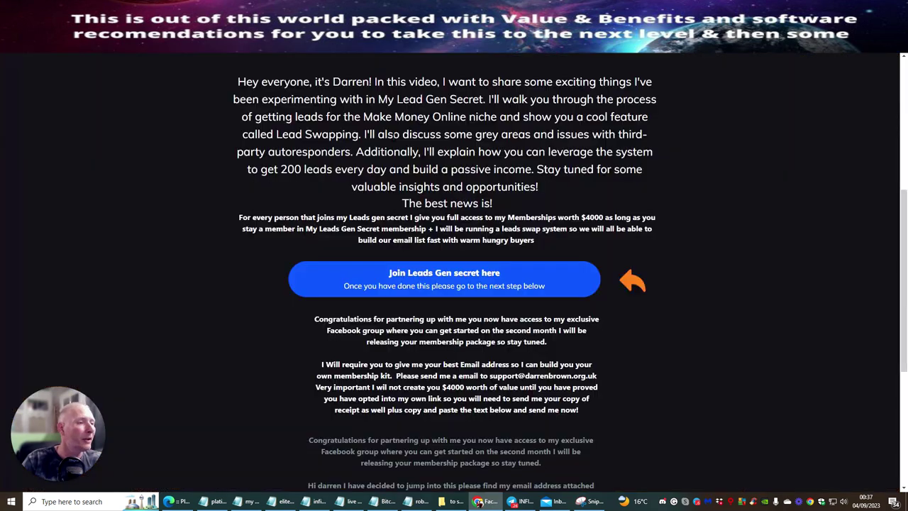
scroll(448, 215, "up", 5)
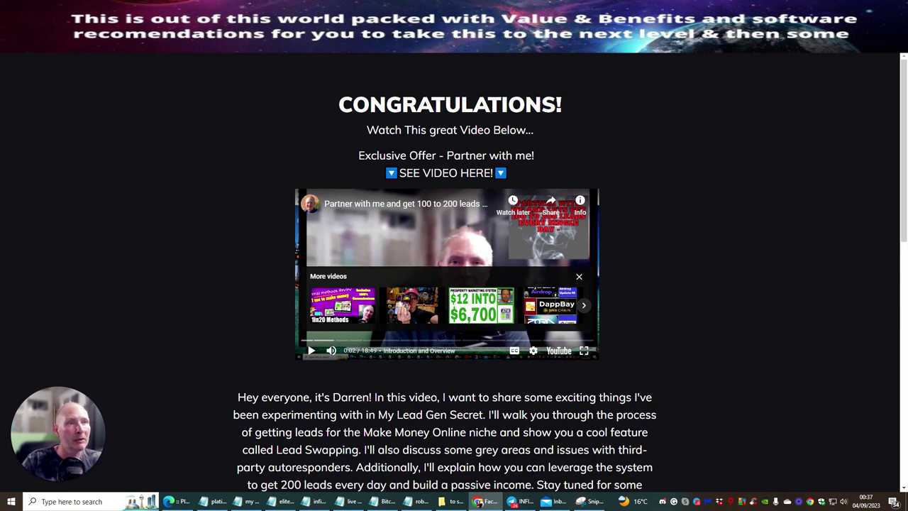
right_click(231, 52)
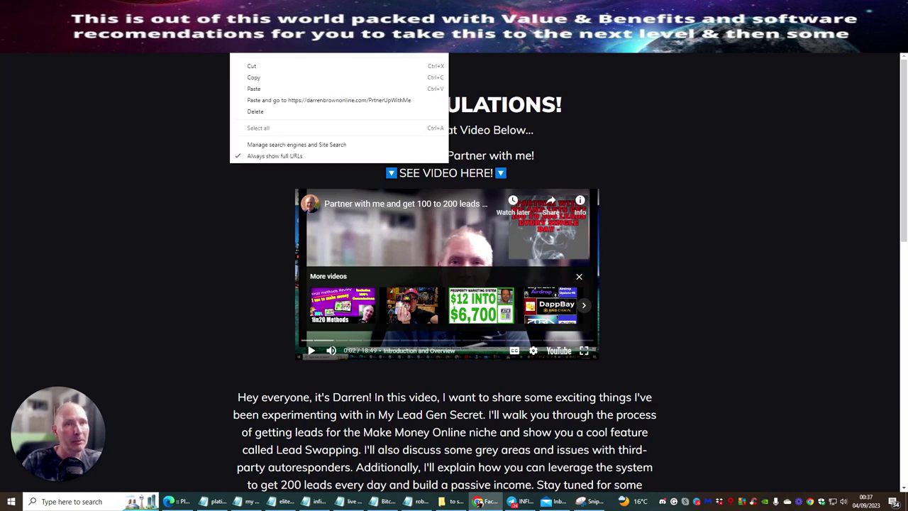
left_click(241, 77)
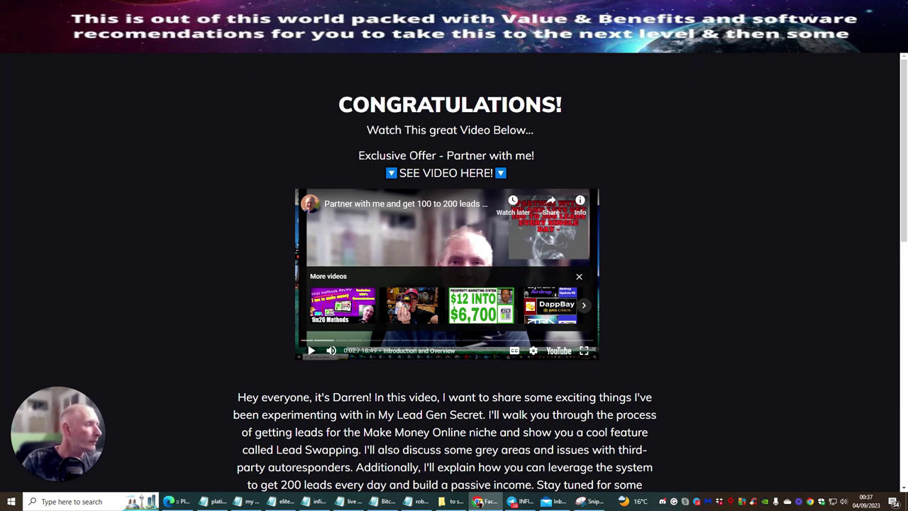
Switch to the Yahoo Mail draft and delete the five-rotator submission instructions beneath the "Summer Traffic 2.0 Links" heading.
key("ctrl+Tab")
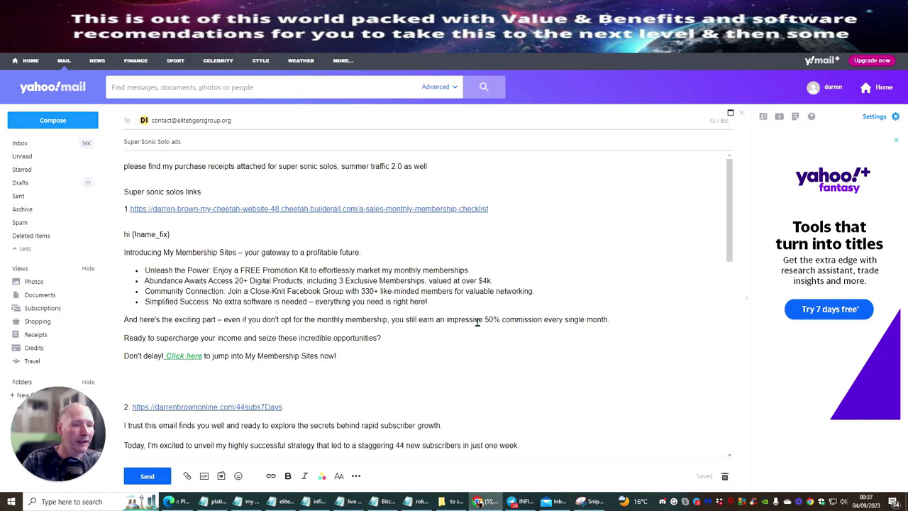
scroll(436, 250, "down", 4)
scroll(437, 250, "down", 4)
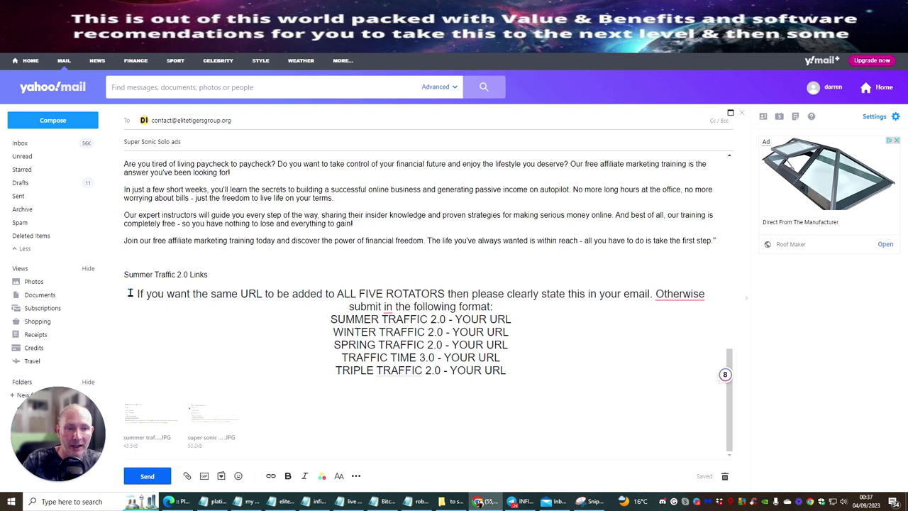
left_click_drag(129, 292, 486, 371)
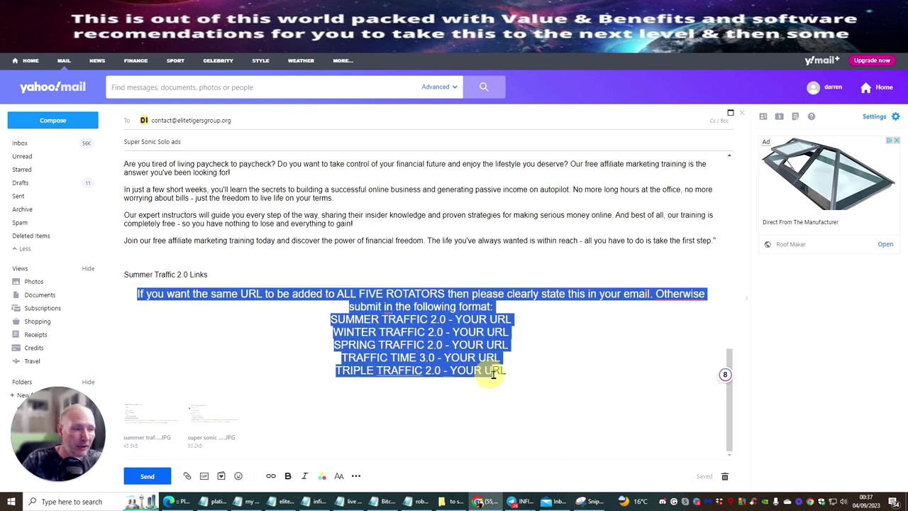
right_click(417, 322)
left_click(541, 371)
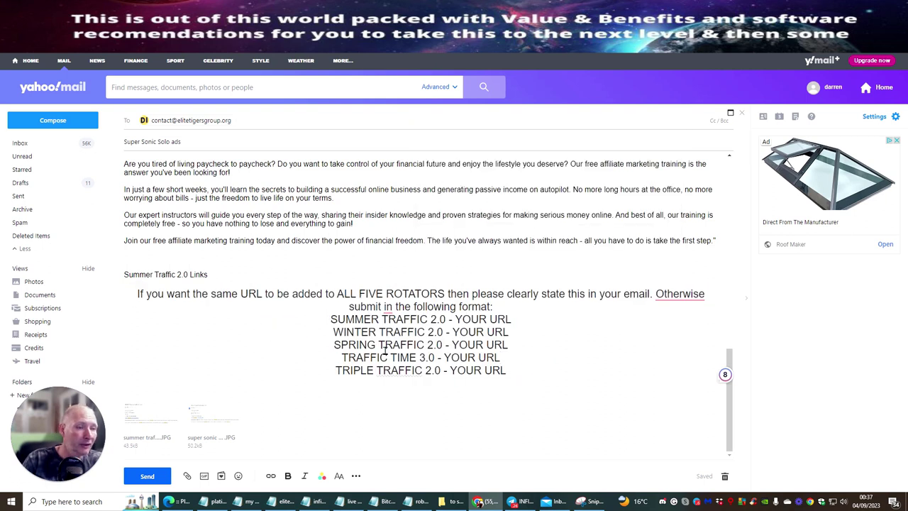
left_click_drag(137, 293, 556, 378)
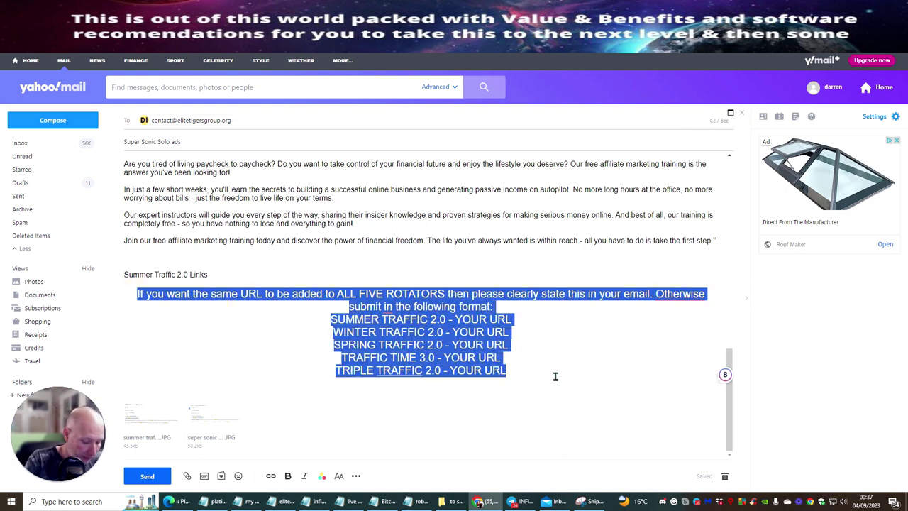
key("BackSpace")
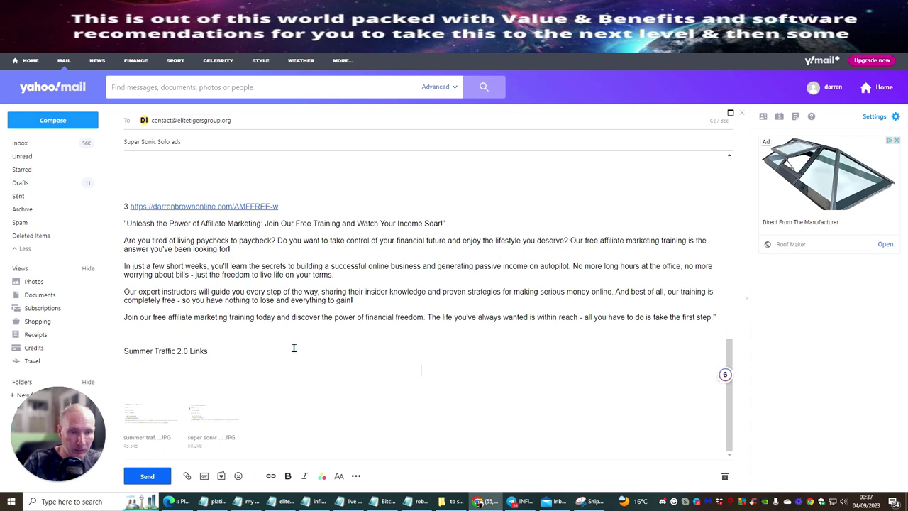
Add a "URL LINK 1" line under the Summer Traffic 2.0 Links heading, followed by the copied landing page link.
key("Return")
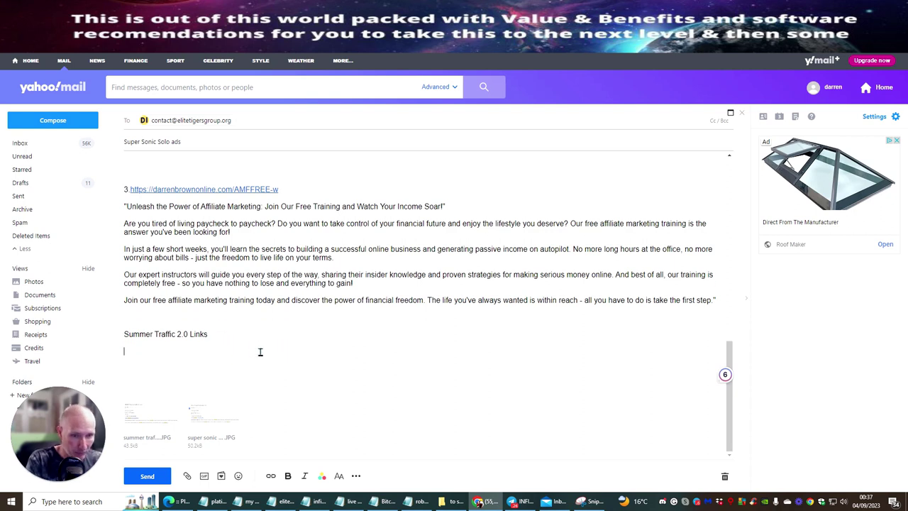
type("URL LINK")
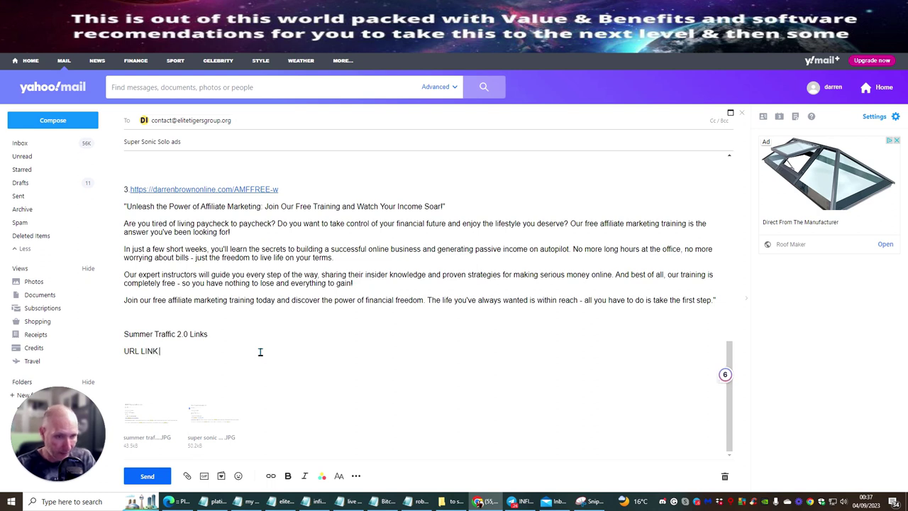
type(" 1")
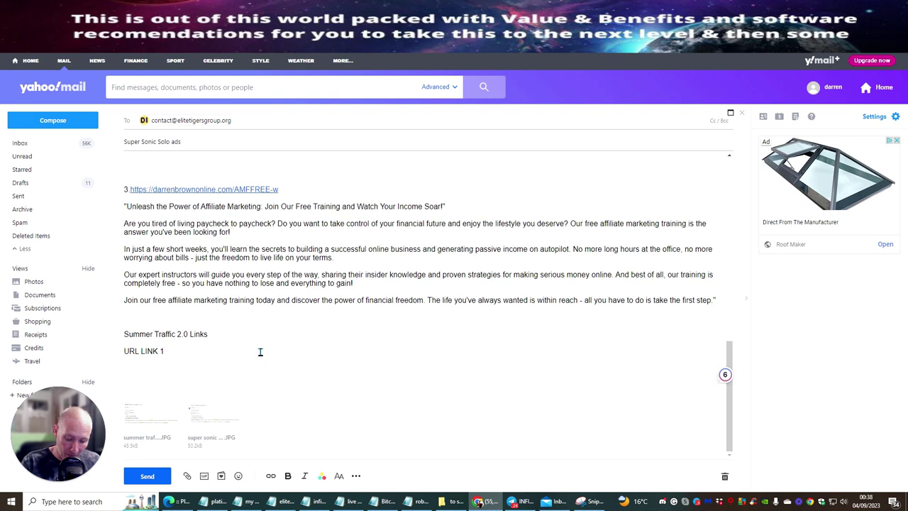
key("ctrl+v")
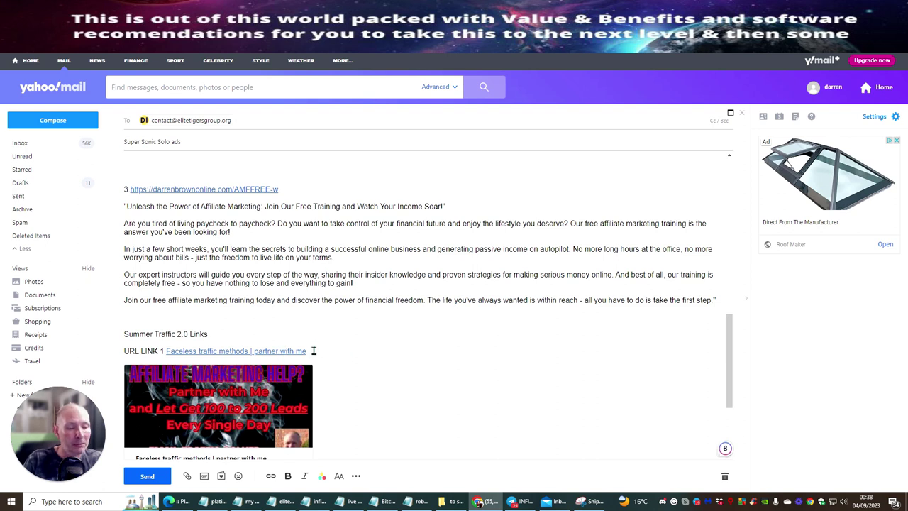
Copy the /PrtnerUpWithMe link from the Pretty Links list and paste it as plain text over the link after URL LINK 1.
key("ctrl+Tab")
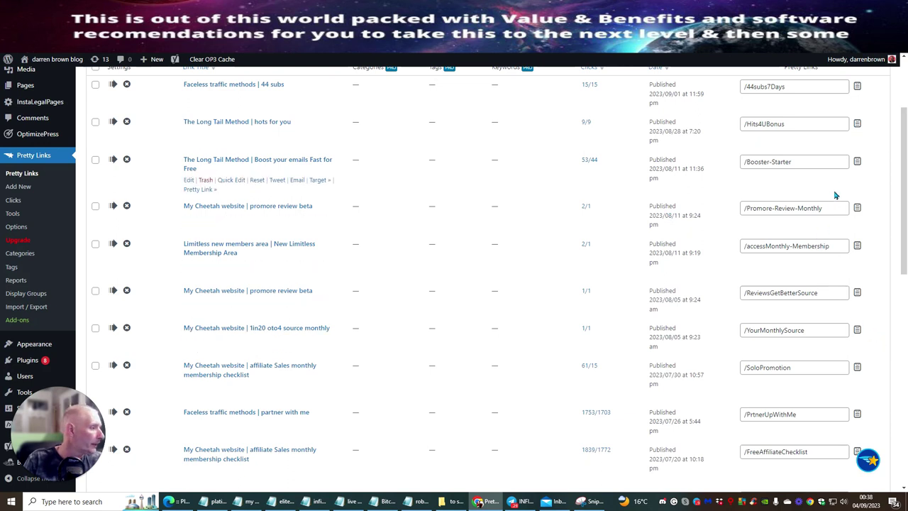
scroll(846, 177, "up", 2)
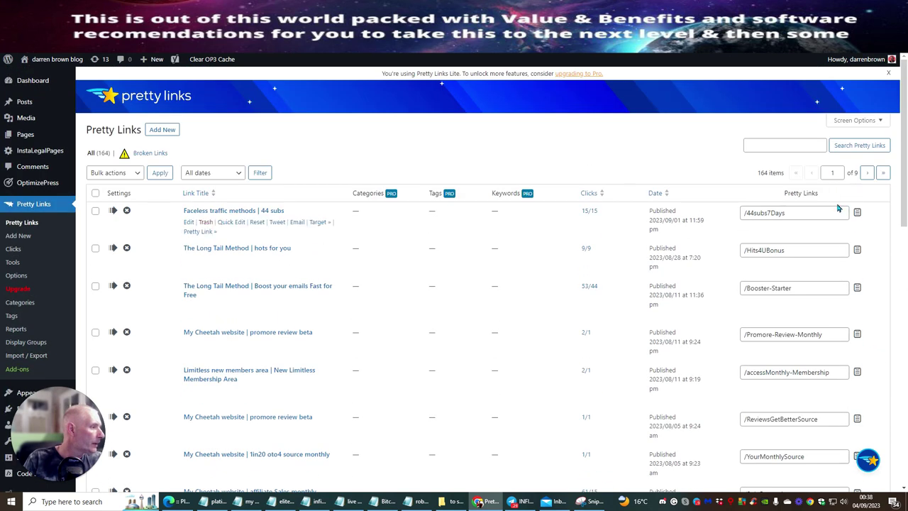
scroll(837, 206, "down", 3)
left_click(856, 350)
left_click(479, 501)
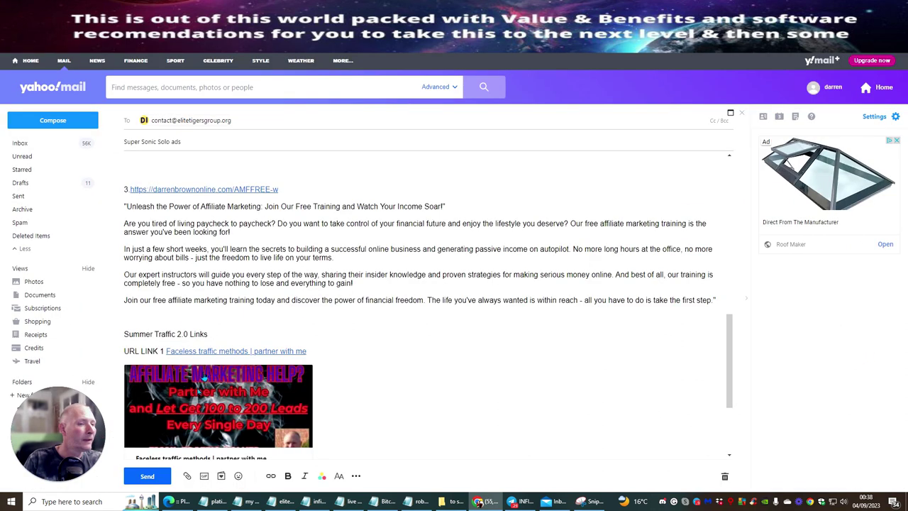
double_click(163, 352)
right_click(175, 357)
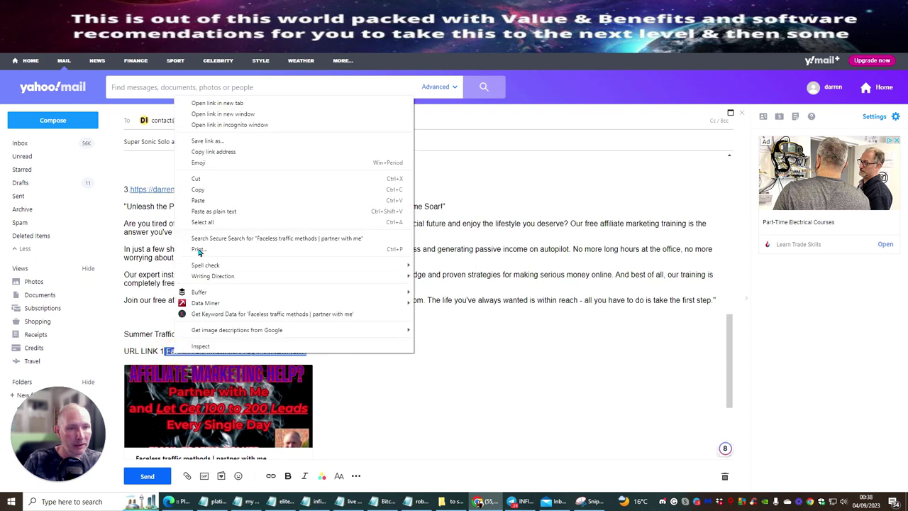
left_click(206, 211)
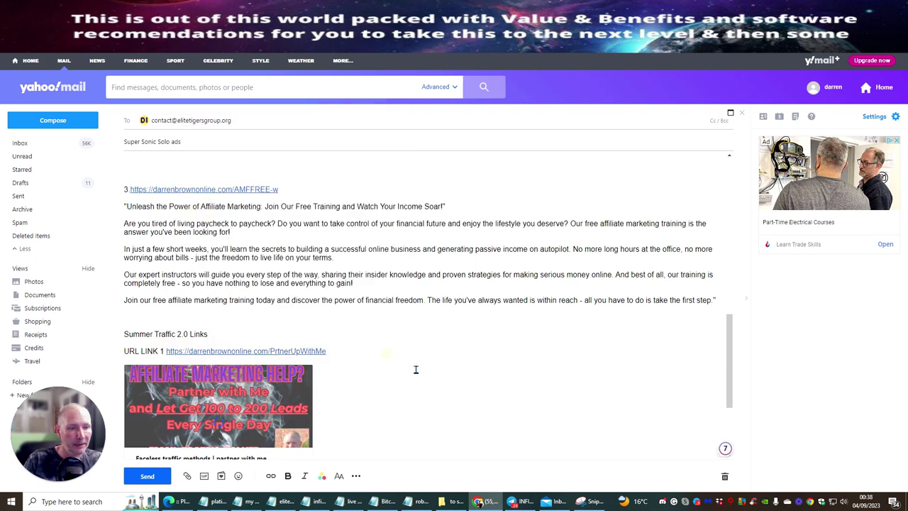
Delete both partner with me preview cards below URL LINK 1 and add a "URL LINK 2" line in their place.
scroll(361, 326, "down", 2)
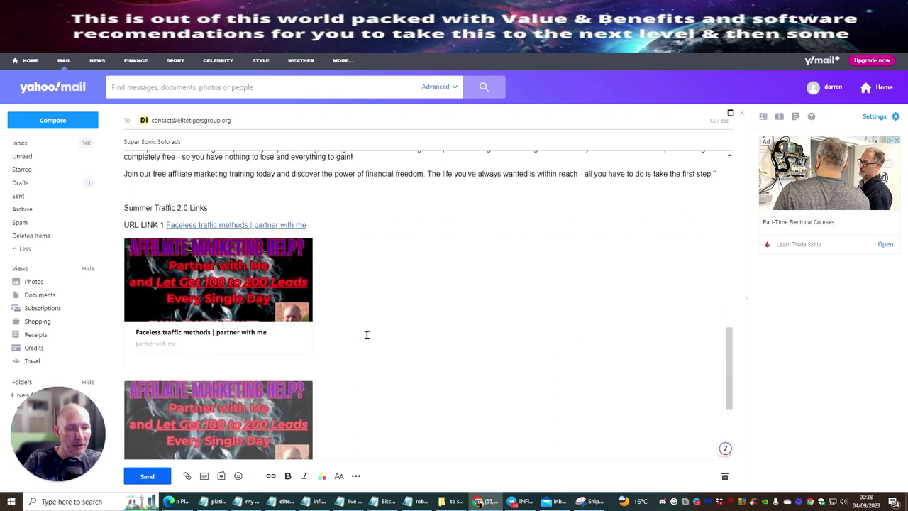
scroll(369, 298, "down", 3)
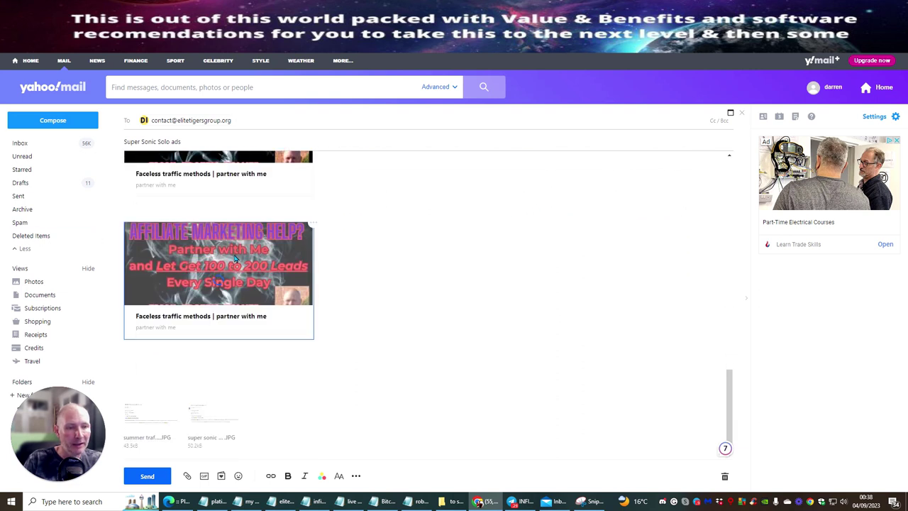
left_click(233, 257)
key("Delete")
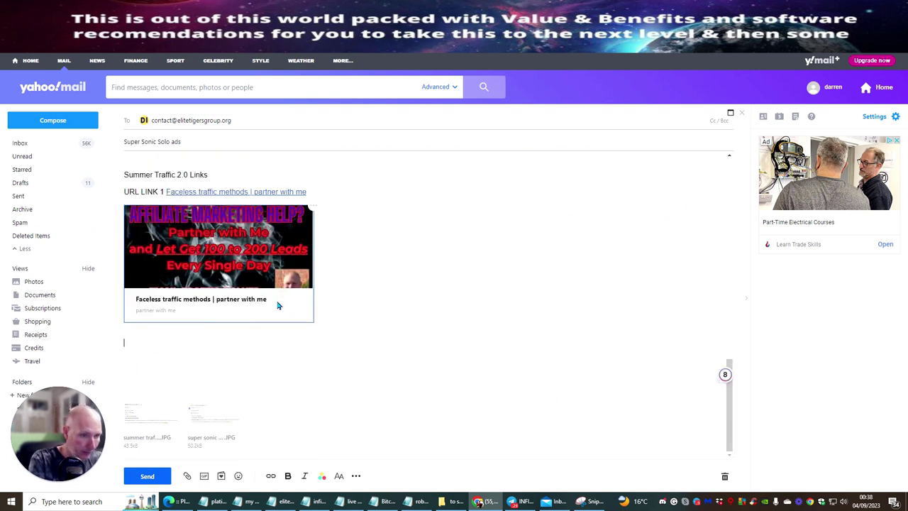
key("BackSpace")
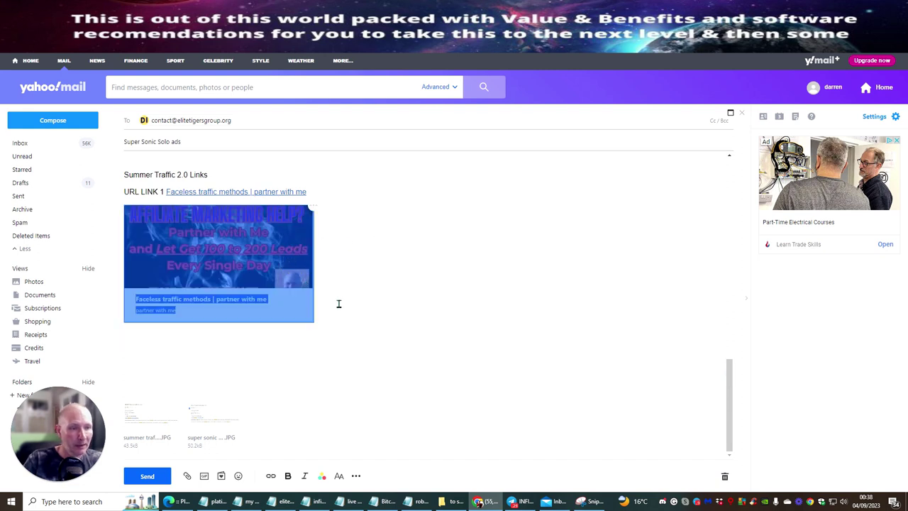
key("BackSpace")
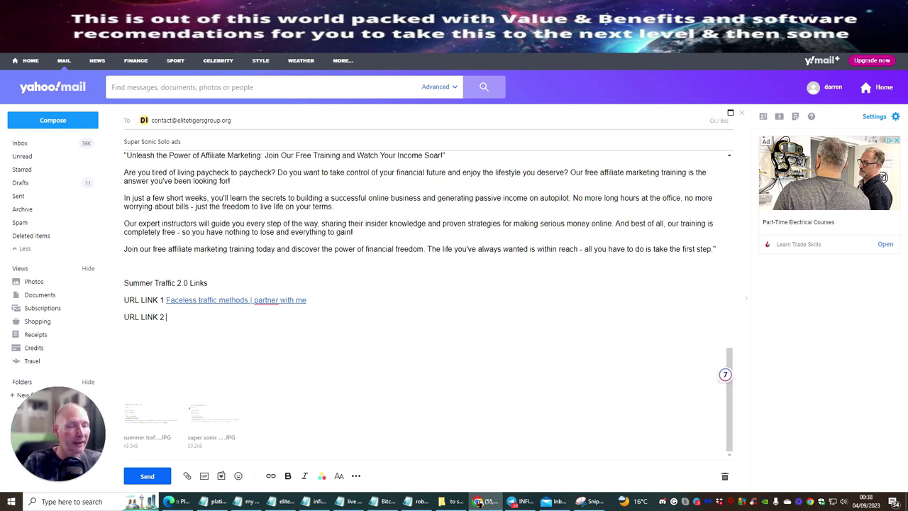
Copy the /Hits4UBonus link from the Pretty Links list and paste it after URL LINK 2 in the Yahoo Mail draft.
key("ctrl+Tab")
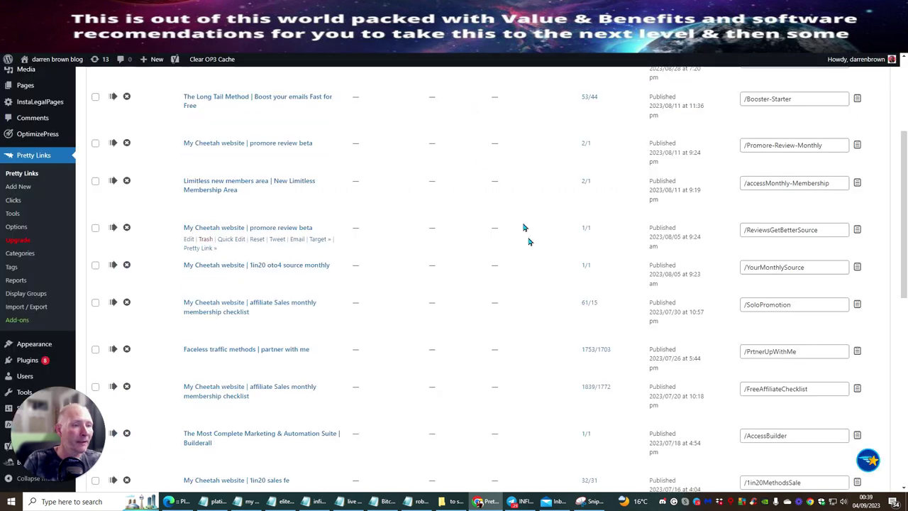
scroll(766, 275, "up", 3)
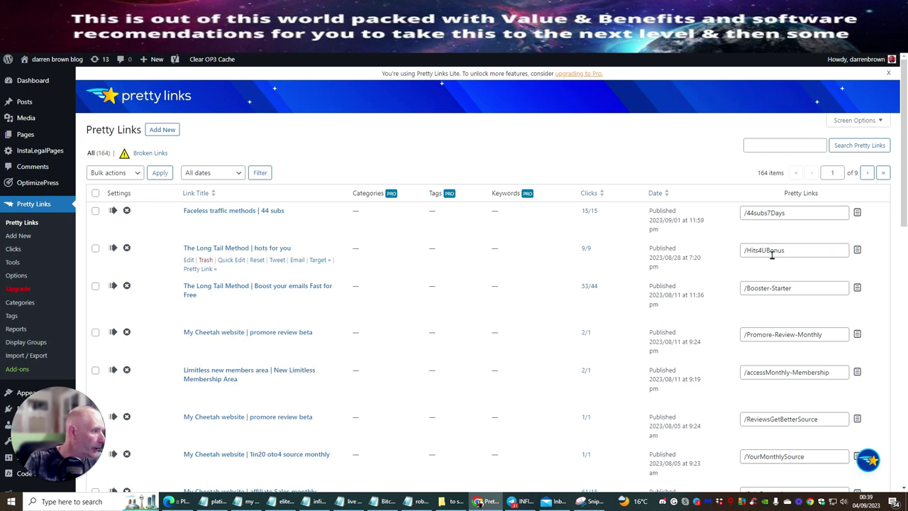
left_click(857, 250)
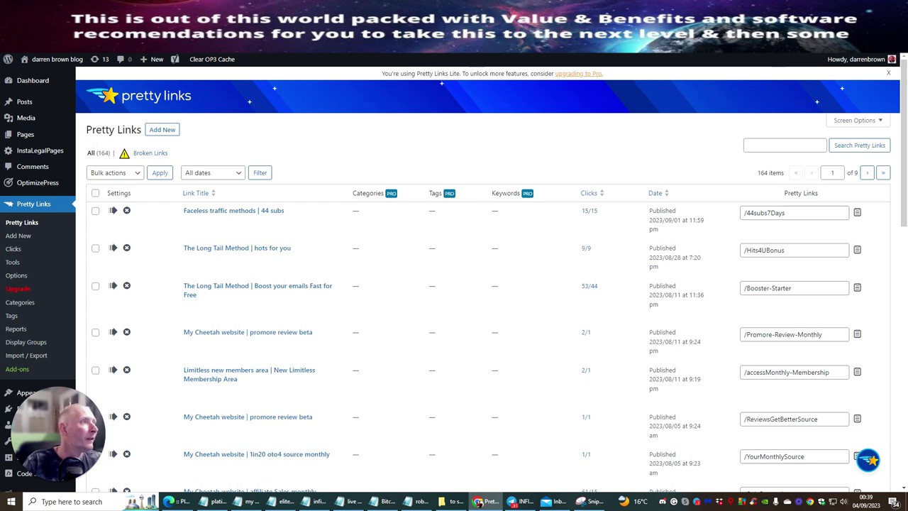
key("ctrl+Tab")
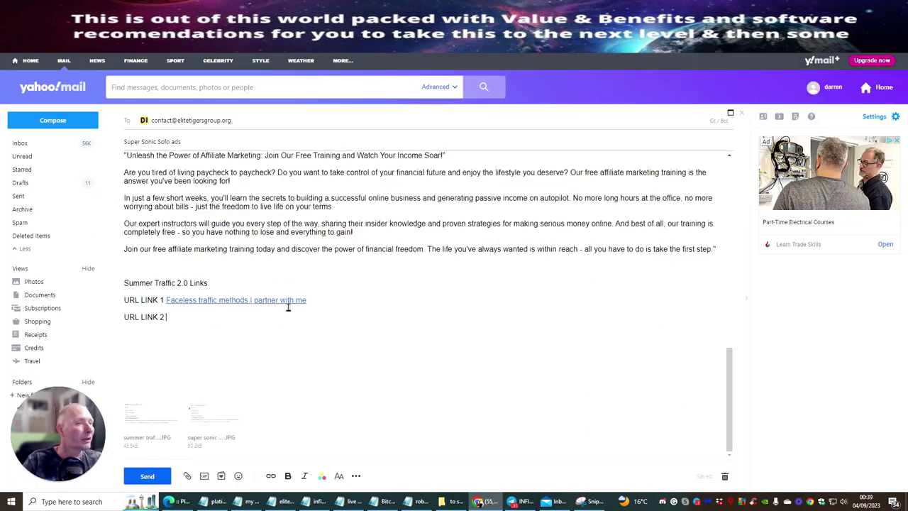
right_click(173, 320)
left_click(198, 404)
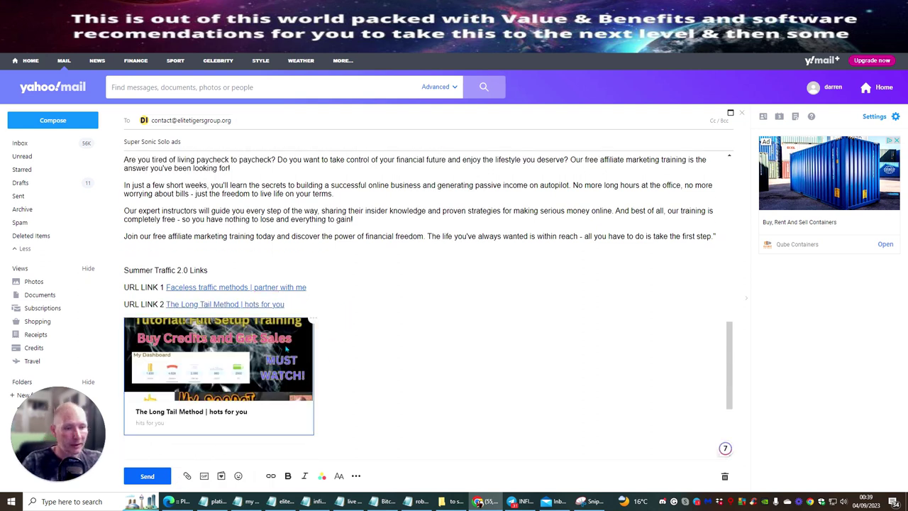
Delete the preview card below URL LINK 2 and add a "URL LINK 3" line with the /FreeAffiliateChecklist link in its place.
left_click(265, 361)
key("Delete")
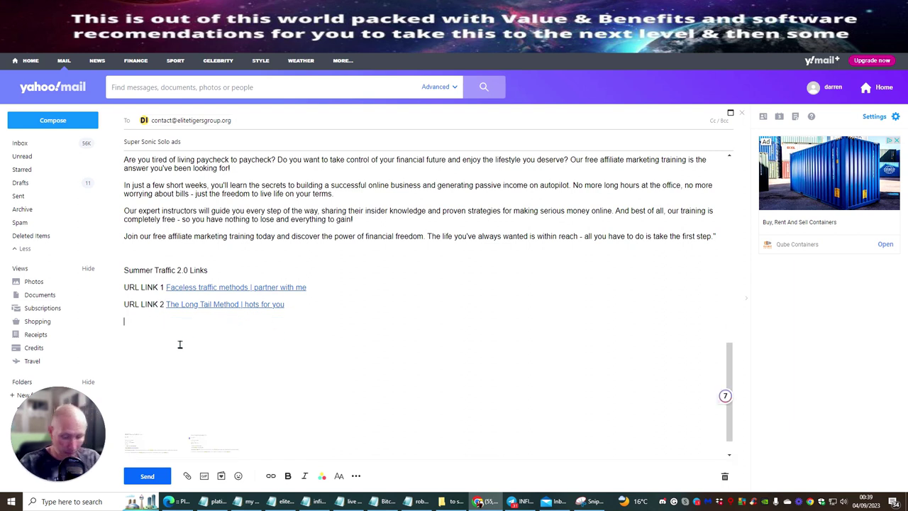
type("URL")
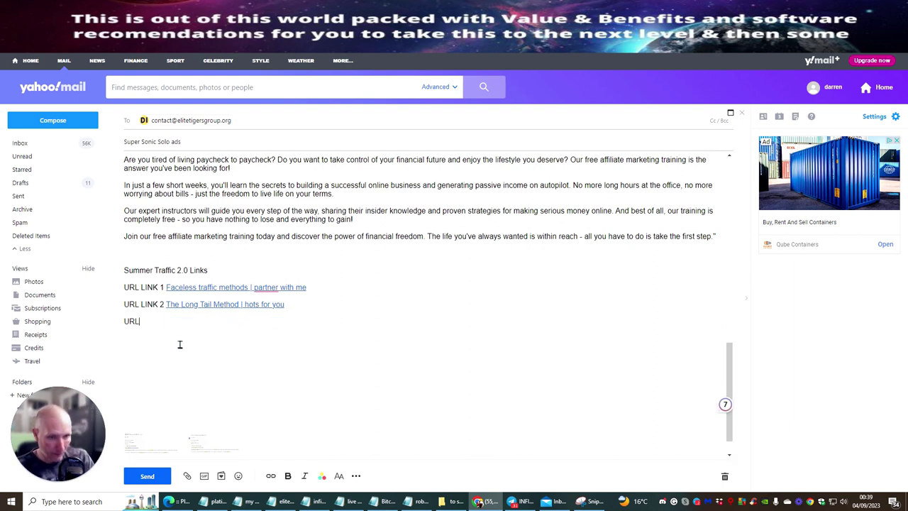
type(" LINK 3 https://darrenbrownonline.com/FreeAffiliateChecklist")
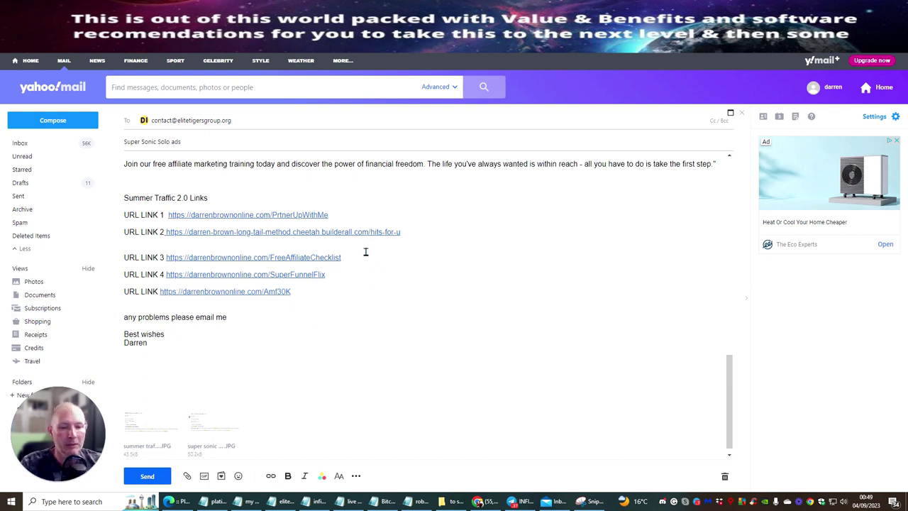
Proofread the whole draft, add the missing number 5 to the URL LINK line before the /Amf30K link, and send the email.
scroll(365, 251, "up", 15)
scroll(299, 259, "up", 2)
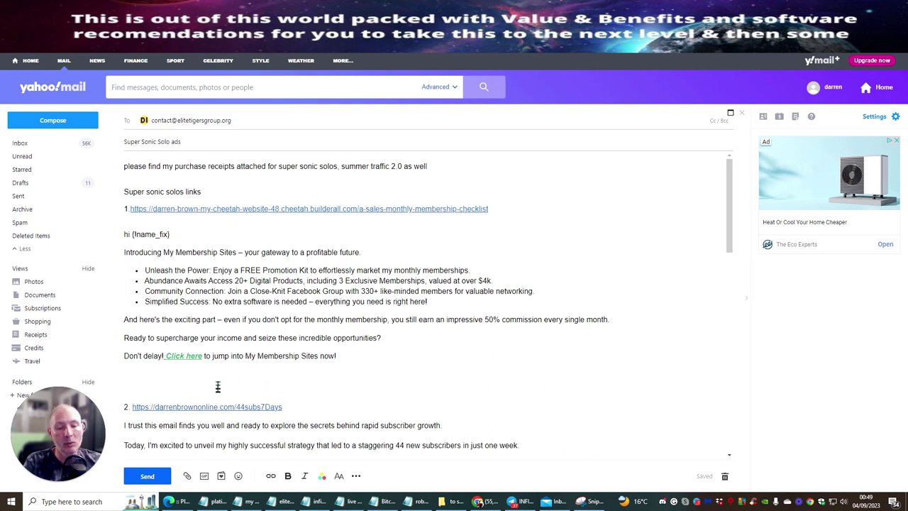
scroll(349, 224, "down", 3)
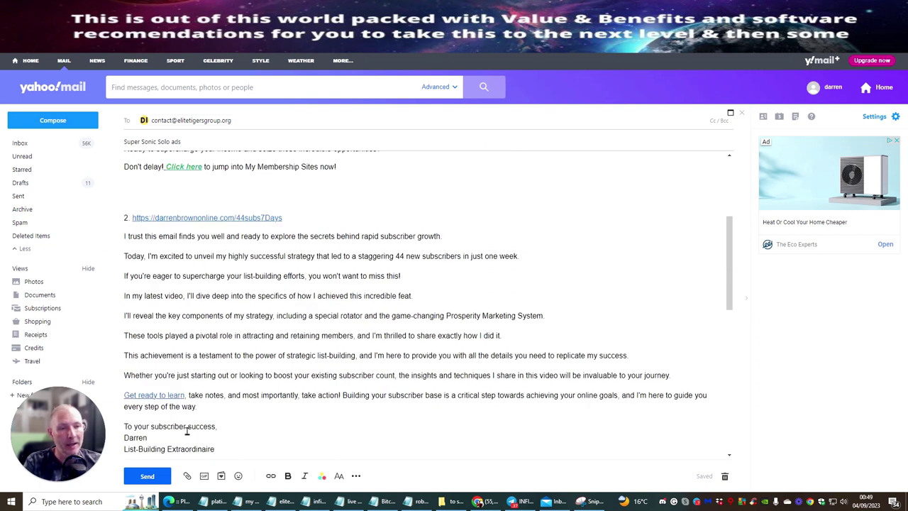
scroll(205, 292, "down", 2)
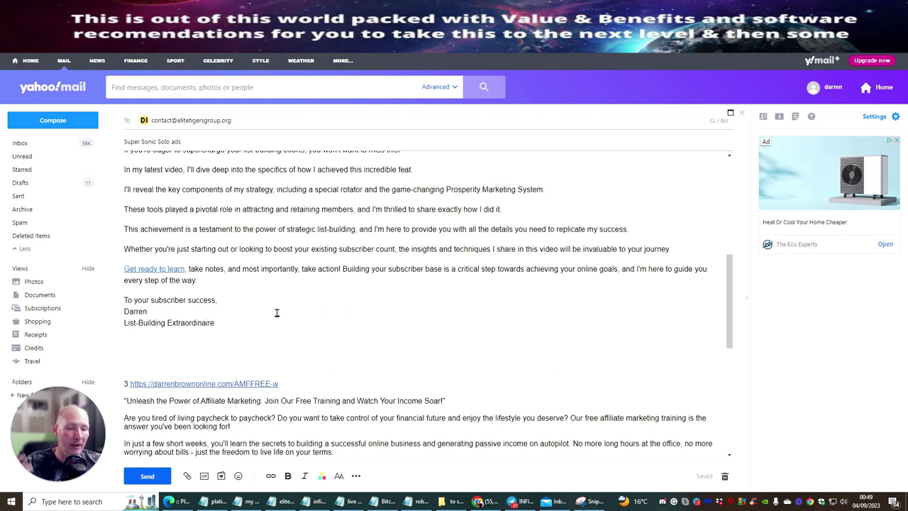
scroll(340, 277, "down", 3)
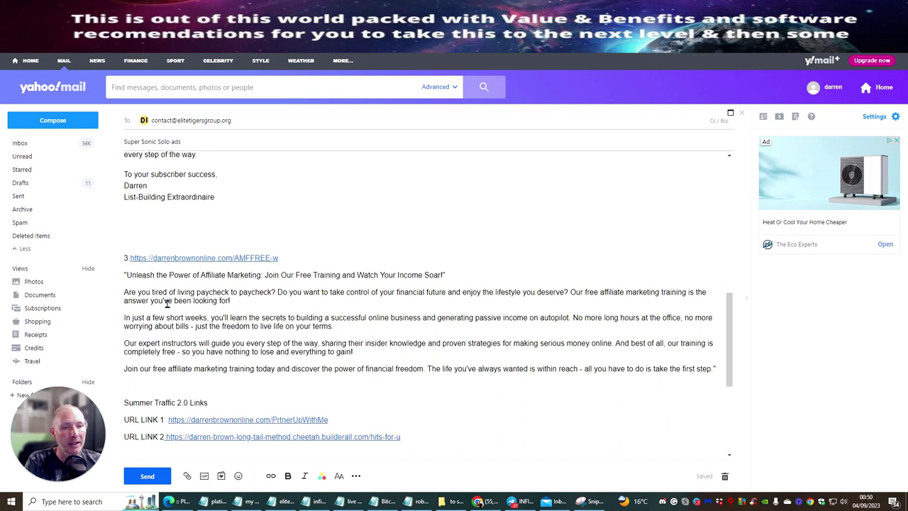
scroll(376, 241, "down", 2)
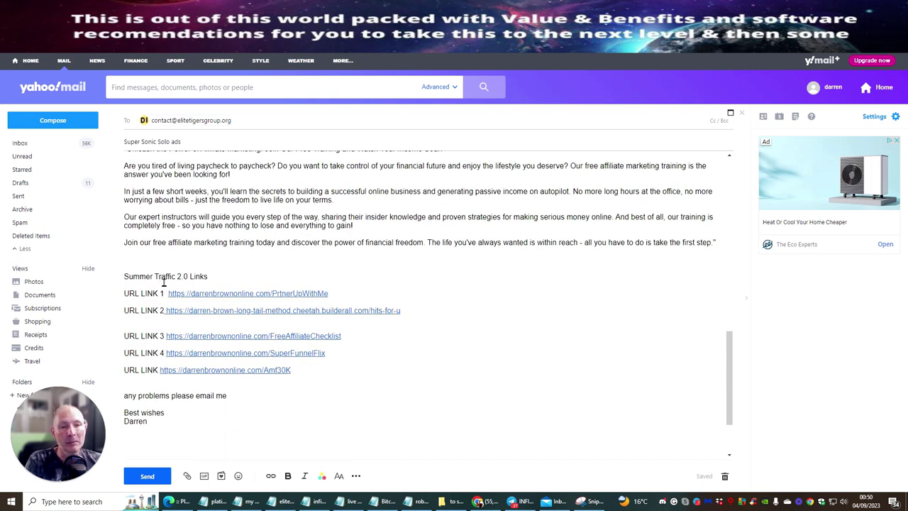
left_click(159, 369)
type("5")
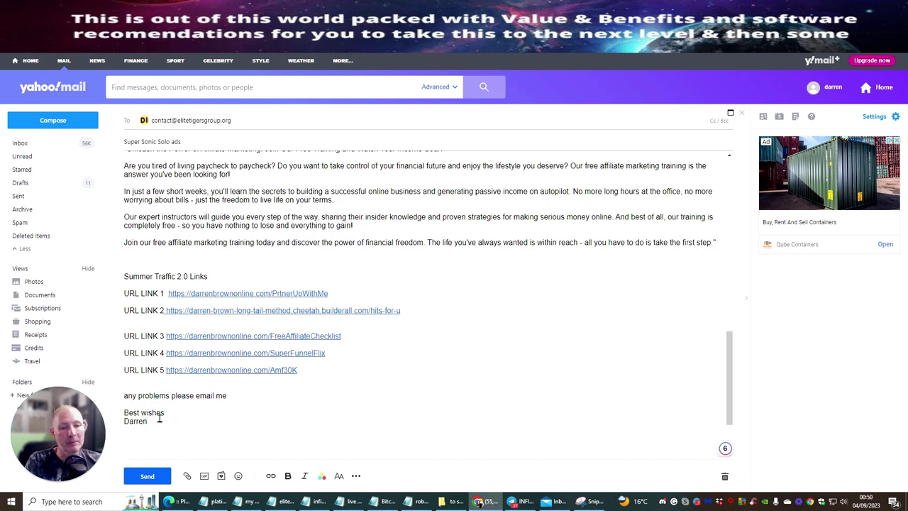
left_click(145, 477)
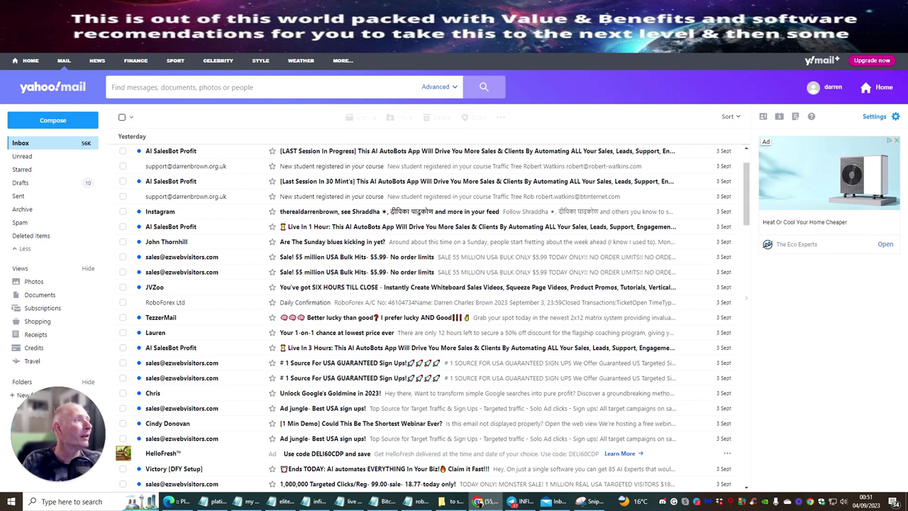
Switch to the Summer Traffic 2.0 members area and read the link submission instructions in the Submit Your URL(S) lesson.
key("ctrl+Tab")
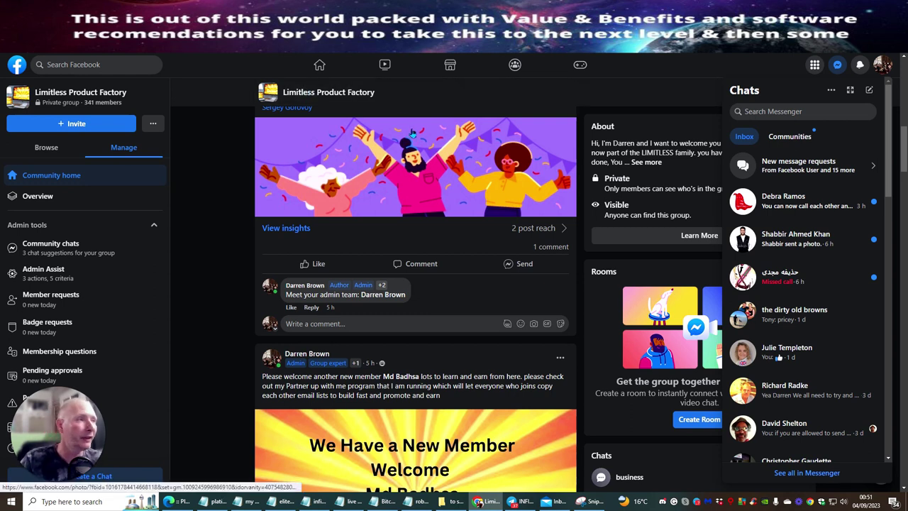
key("ctrl+Tab")
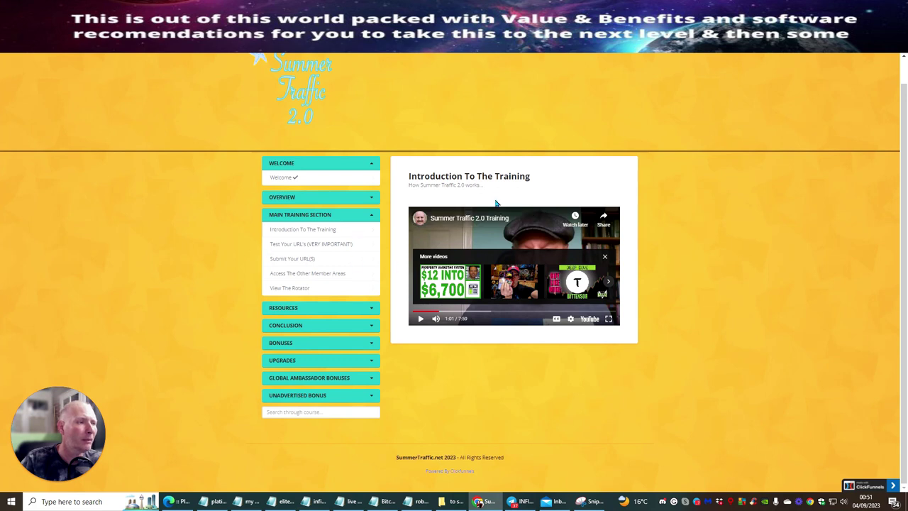
left_click(299, 260)
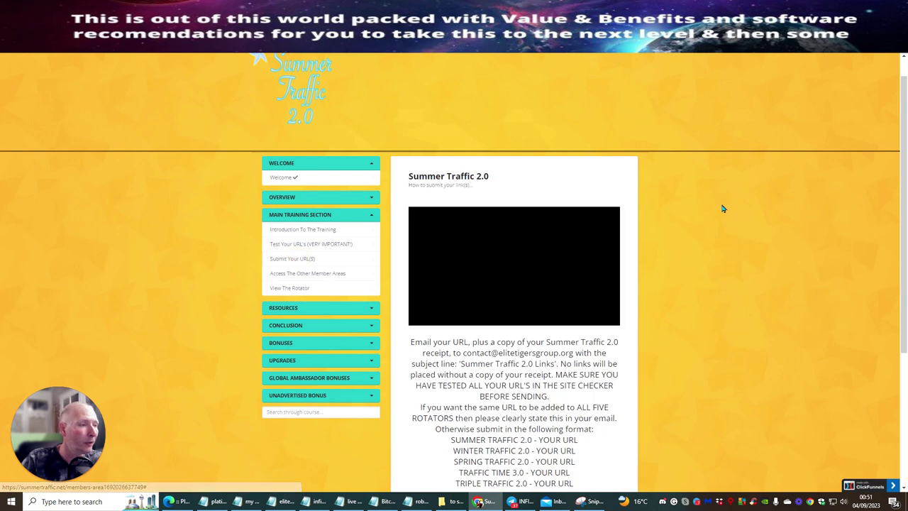
scroll(728, 177, "down", 2)
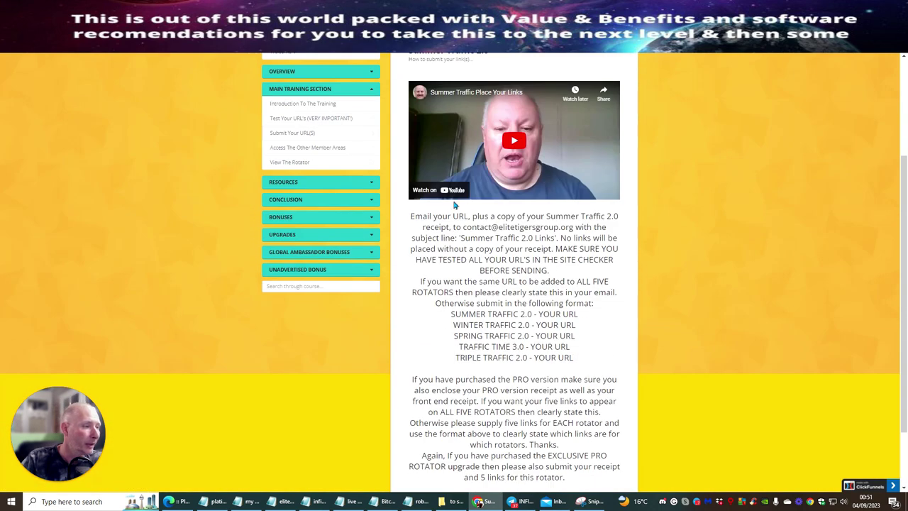